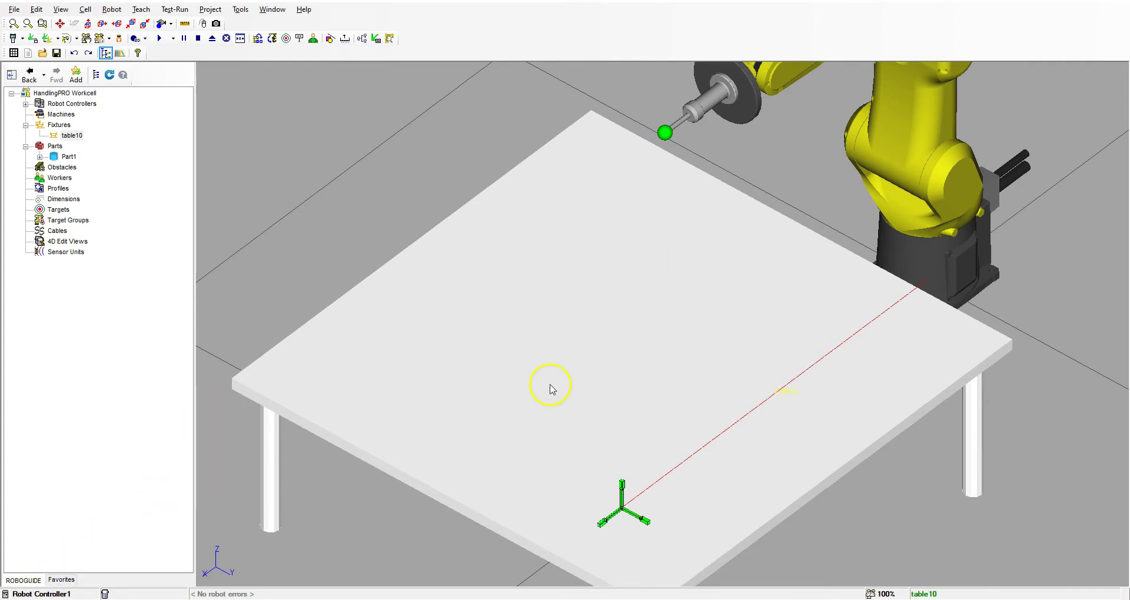
Step: Open the part settings of the table10 fixture and assign Part1 to it
right_drag(638, 341, 644, 324)
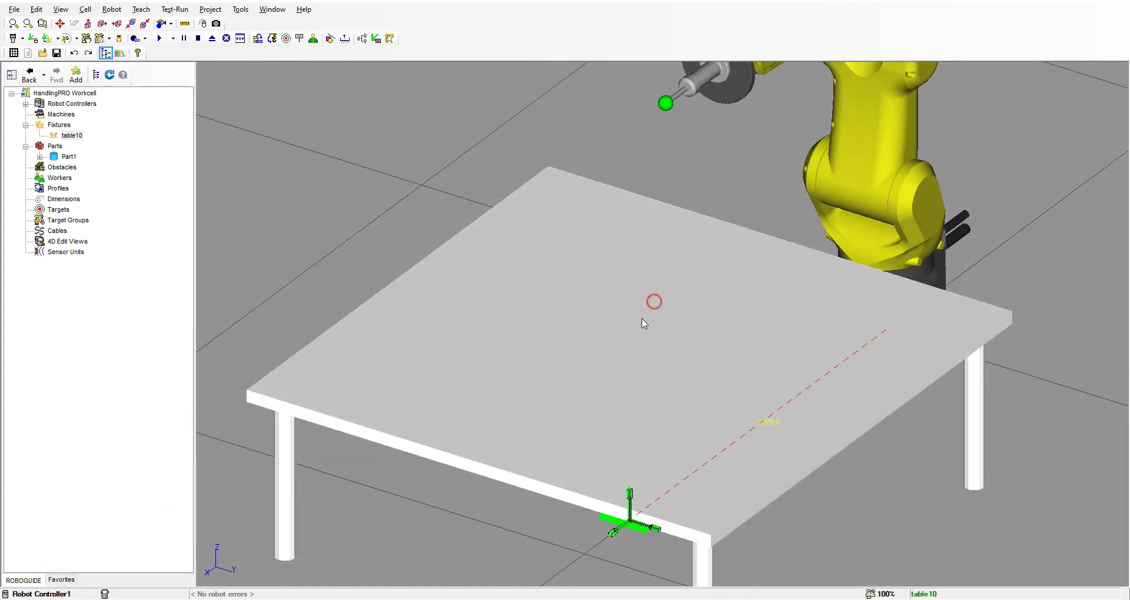
double_click(592, 409)
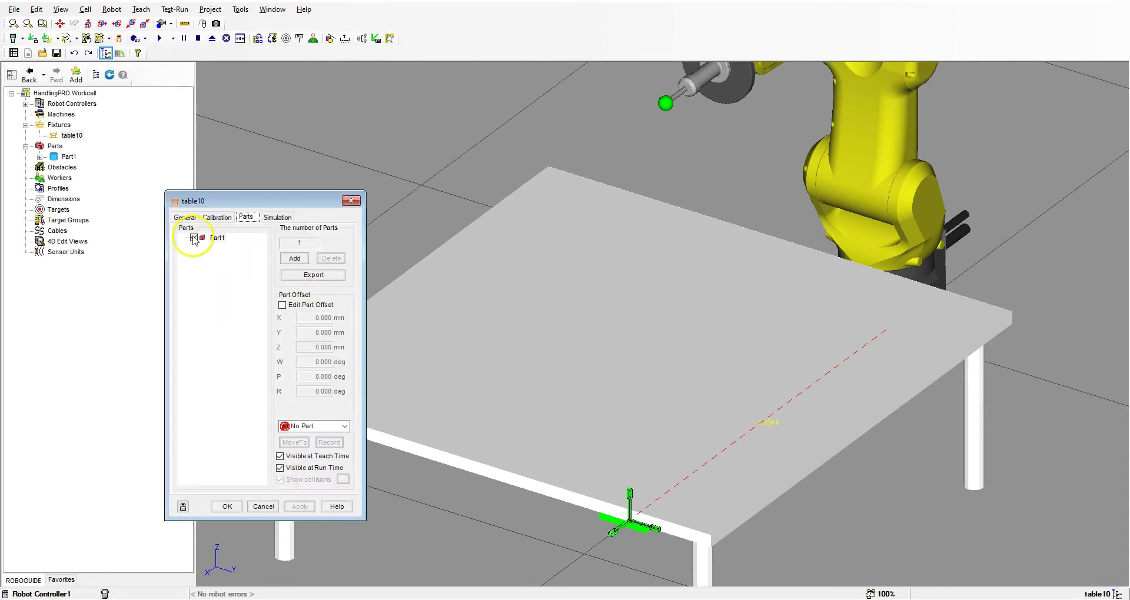
click(193, 238)
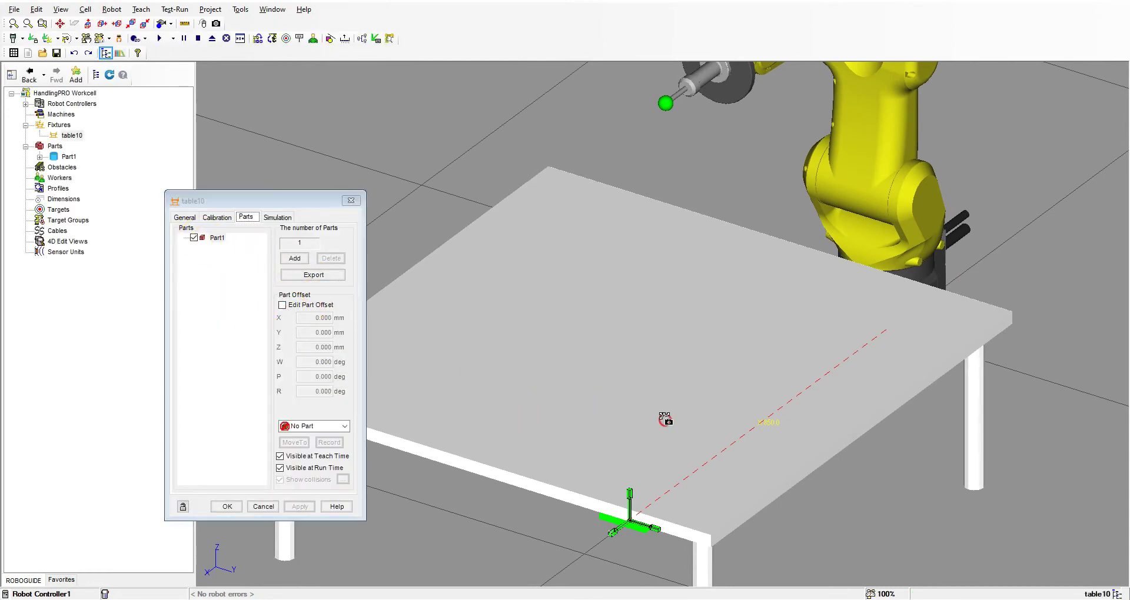
mouse_move(664, 414)
right_down()
mouse_move(677, 379)
mouse_move(669, 406)
right_up()
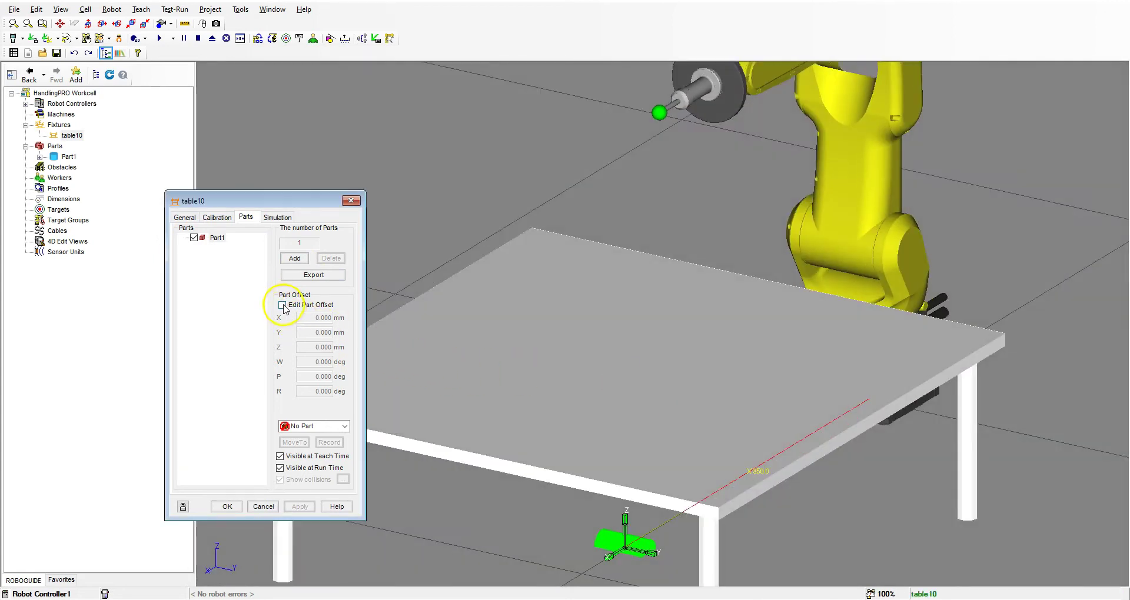
Step: Stand Part1 upright by setting its part offset to W 90 and R 90 degrees, and apply it
click(283, 305)
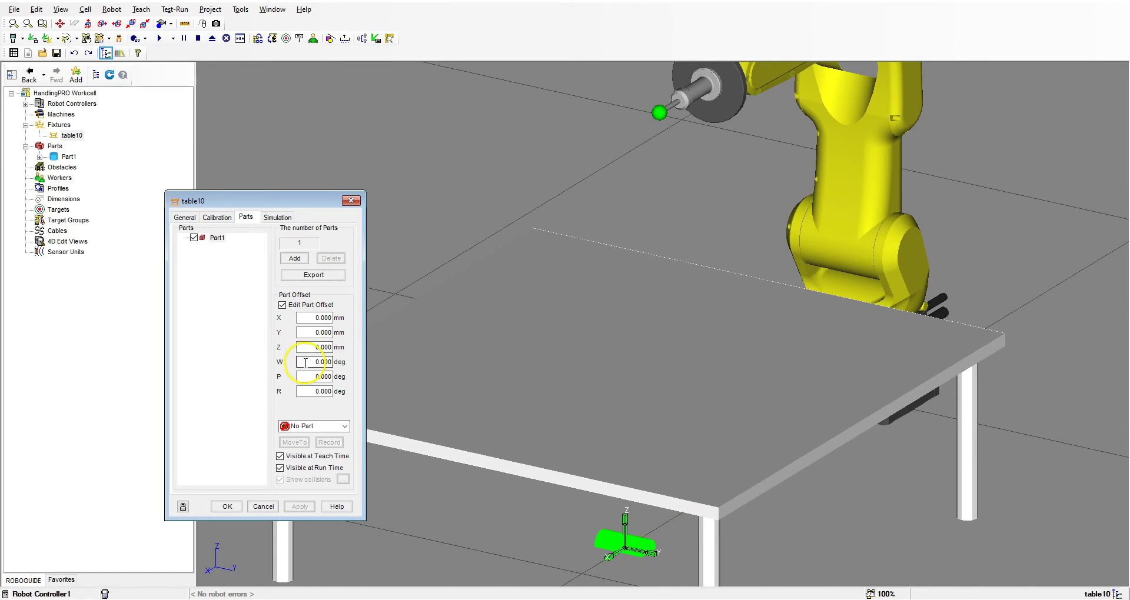
drag(306, 362, 367, 362)
text(9090)
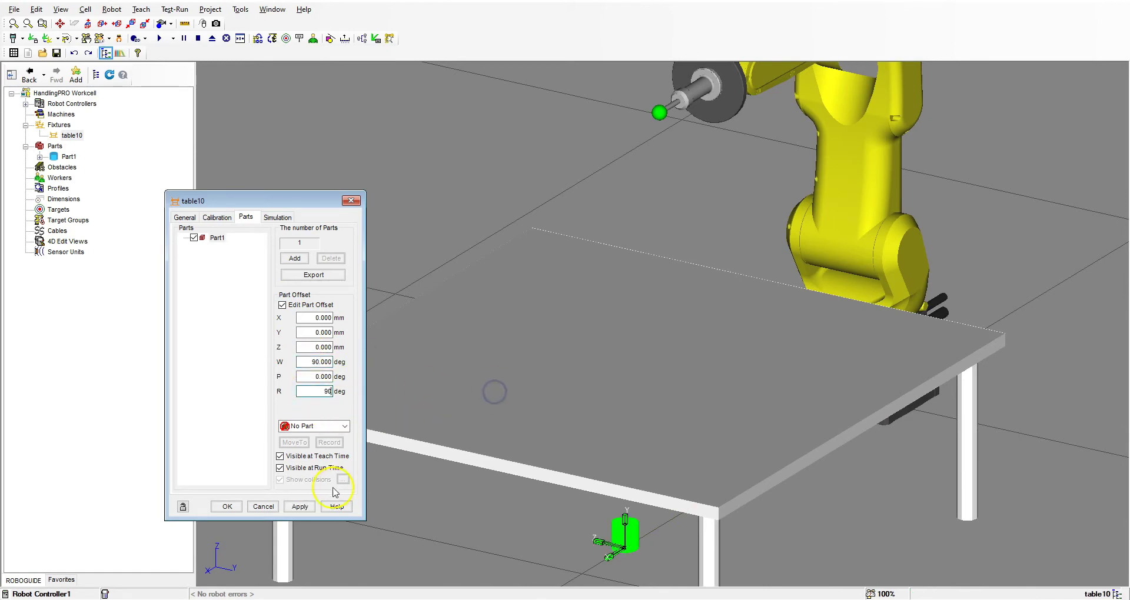
click(299, 507)
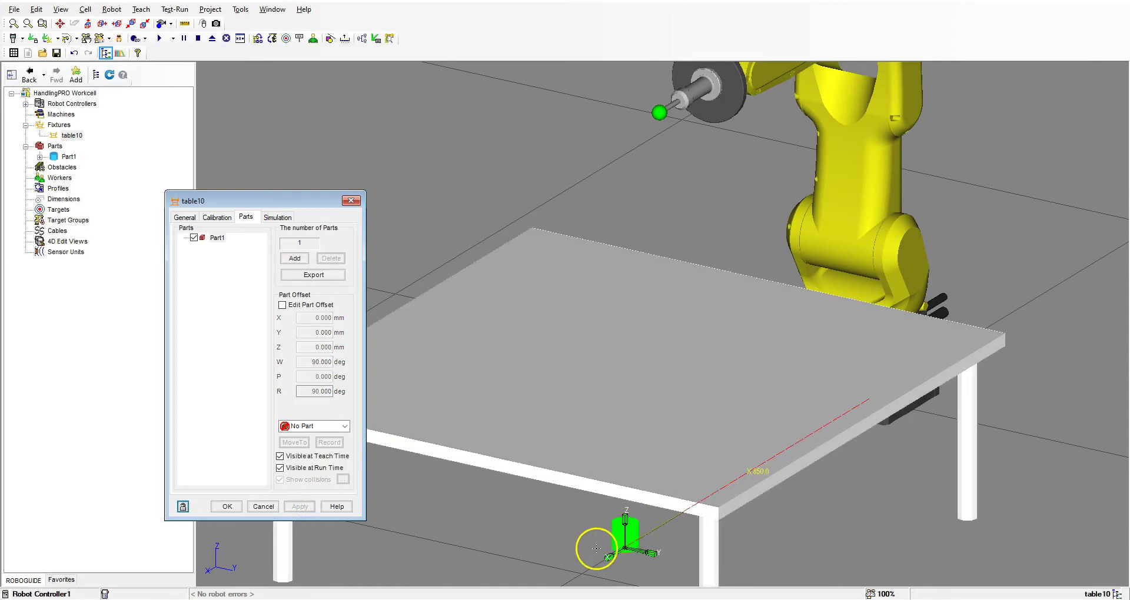
click(617, 537)
click(646, 297)
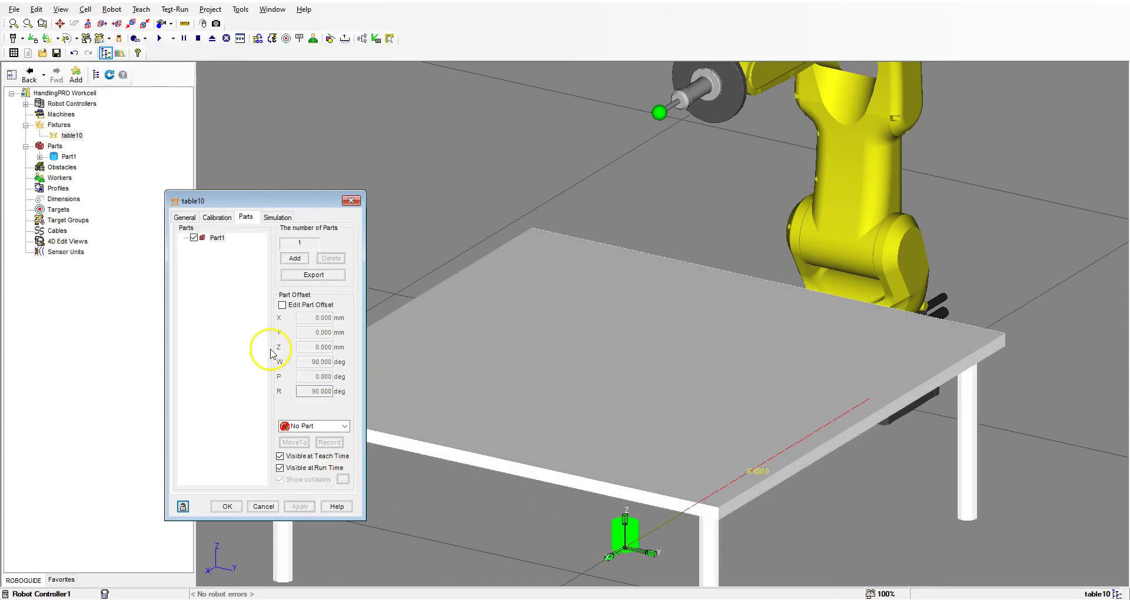
Step: Raise Part1 onto the tabletop by editing its part offset to a Z value of 400 mm
click(282, 305)
click(624, 541)
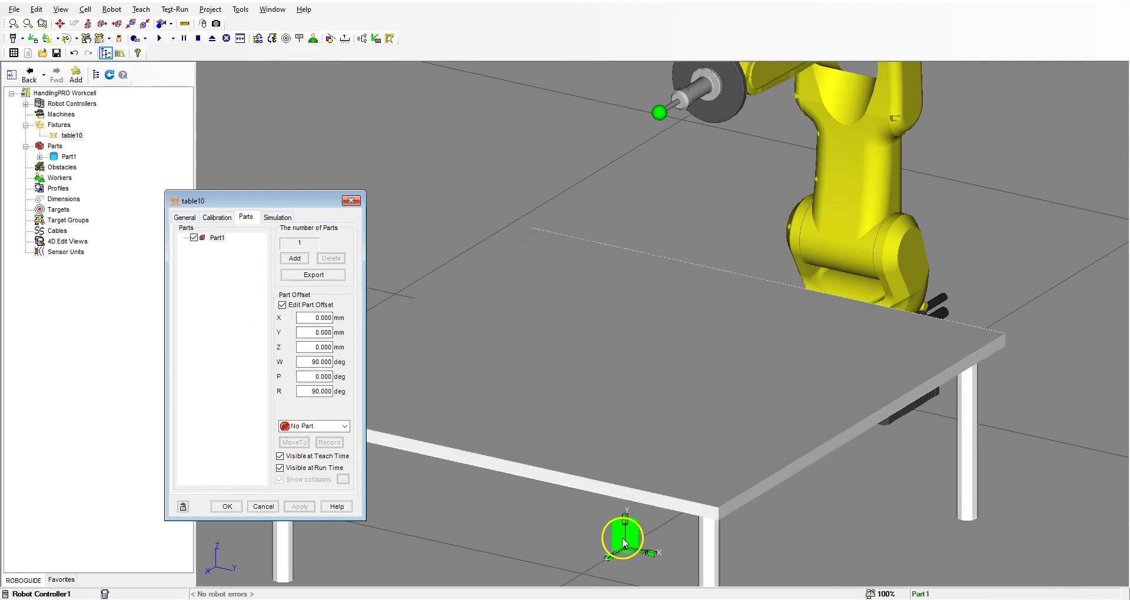
drag(624, 541, 620, 334)
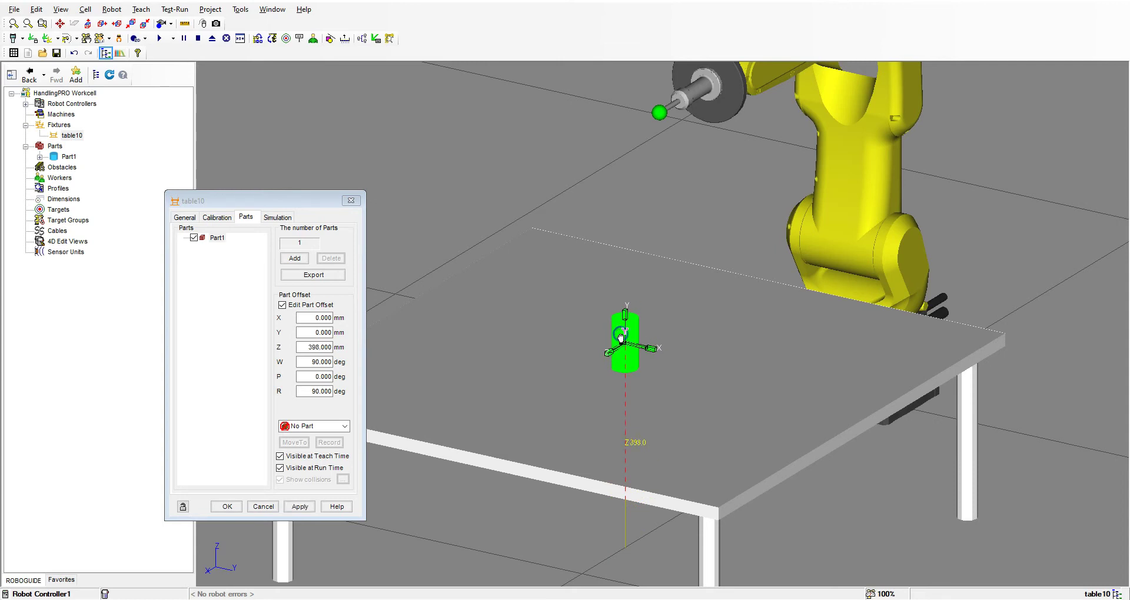
click(312, 346)
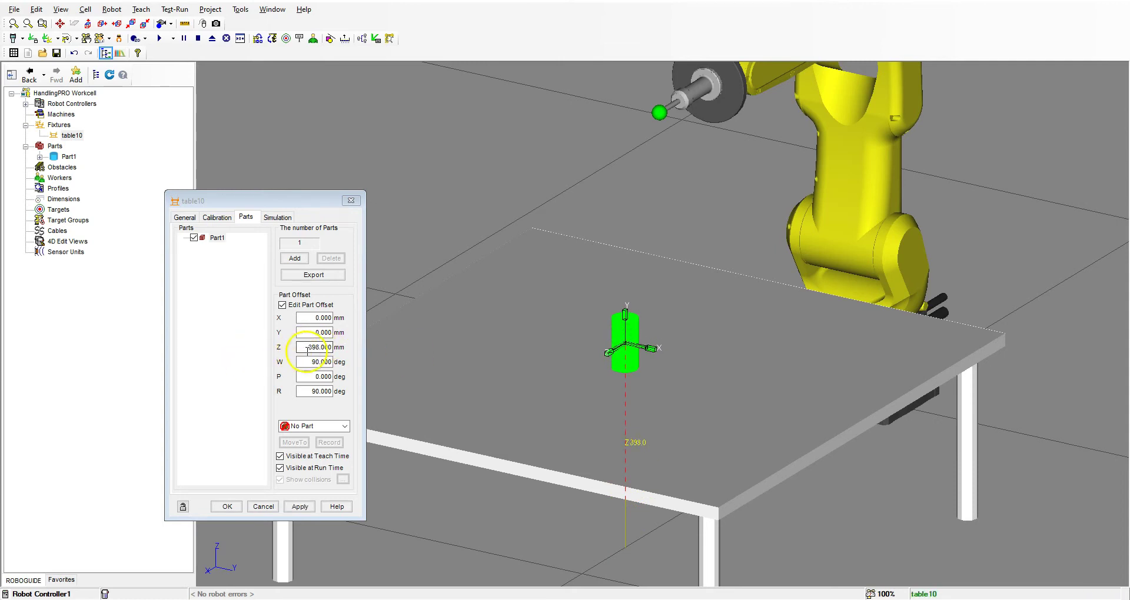
text(400)
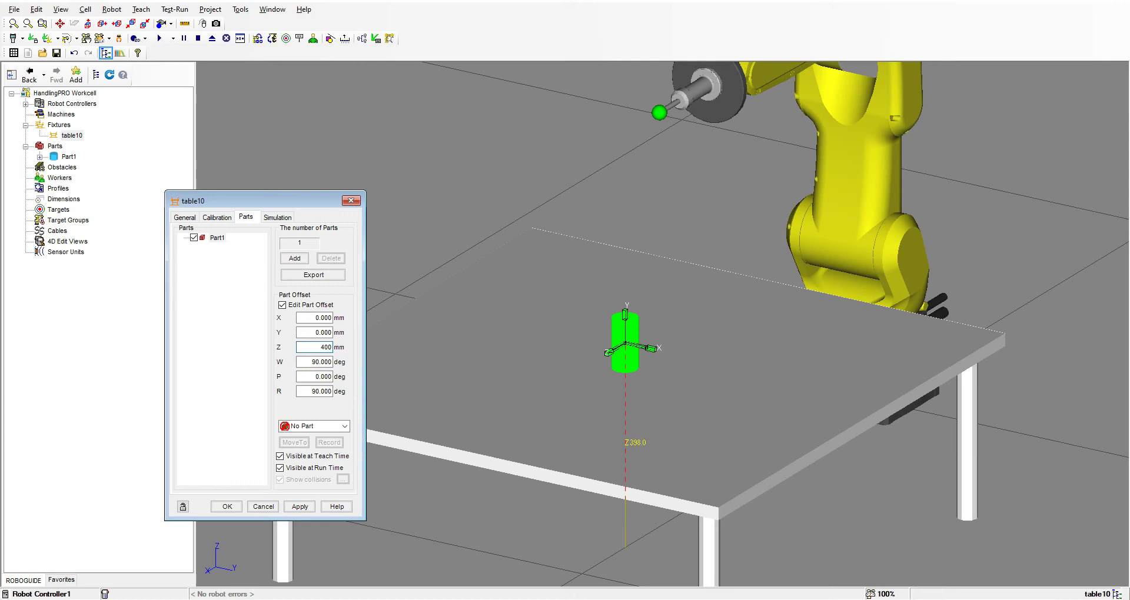
click(323, 361)
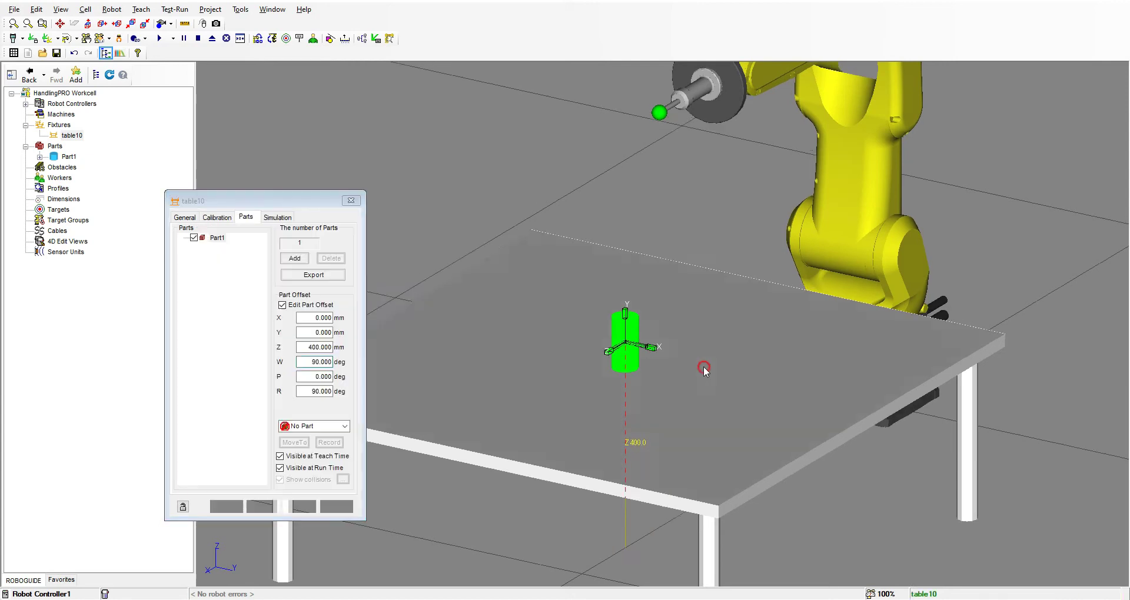
mouse_move(701, 358)
right_down()
mouse_move(600, 323)
mouse_move(669, 335)
mouse_move(688, 352)
right_up()
scroll(626, 328, up, 3)
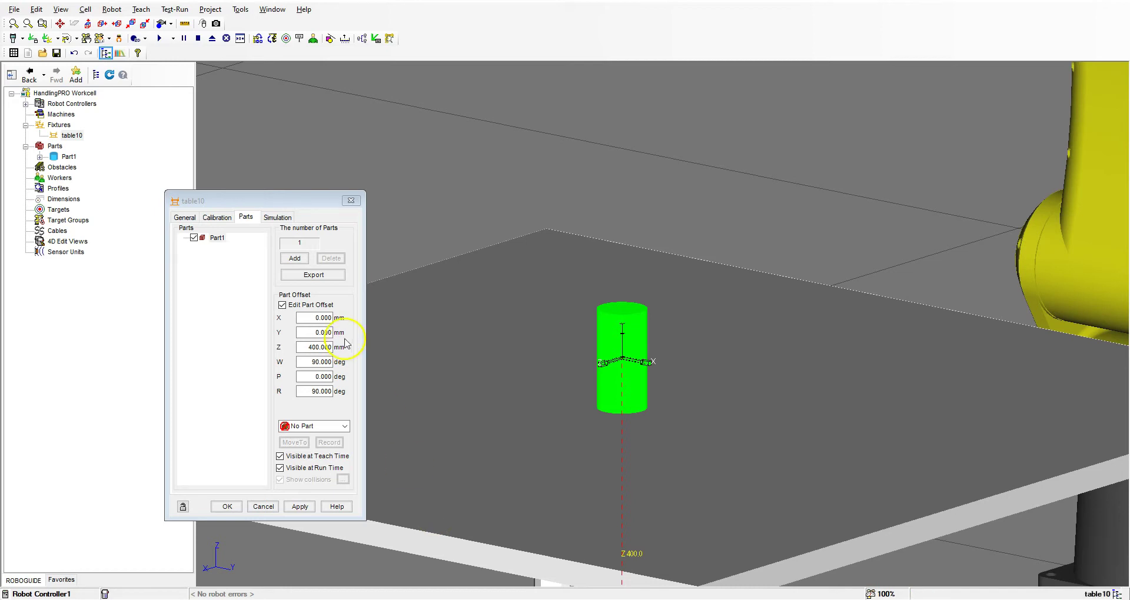
Step: Start an array placement of Part1 with counts of 2 in X, 3 in Y and 1 in Z
click(295, 258)
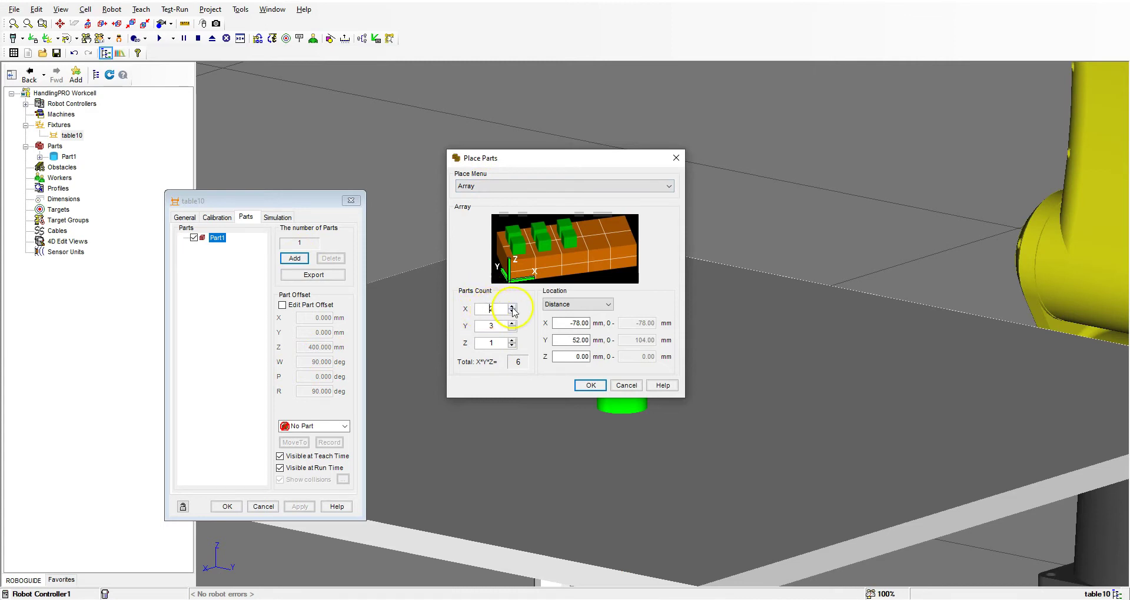
drag(523, 158, 399, 115)
click(595, 373)
click(358, 266)
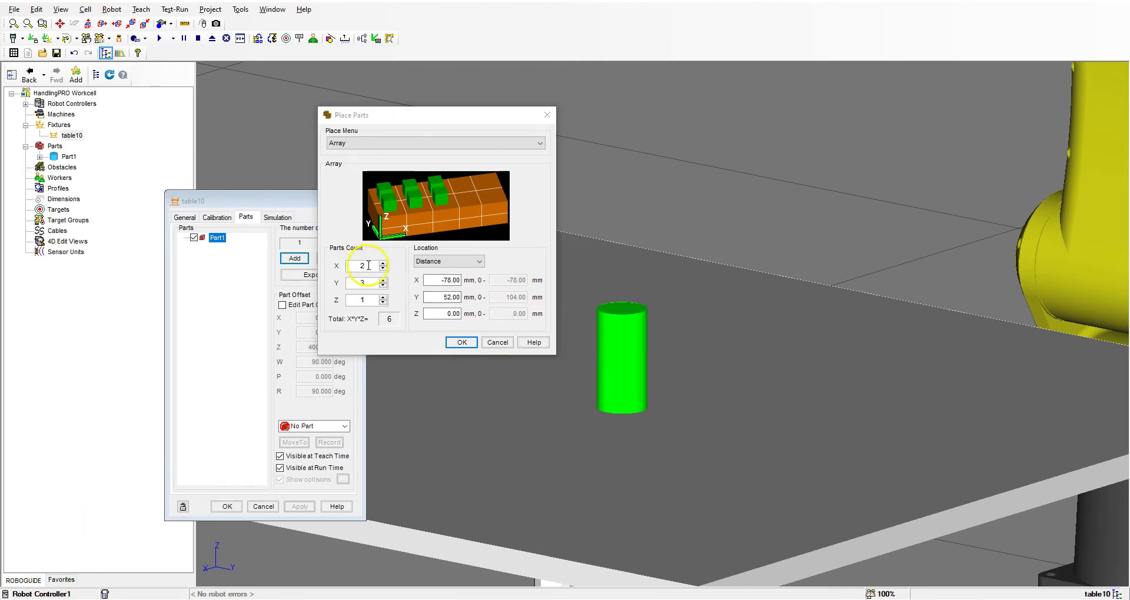
click(362, 283)
click(364, 302)
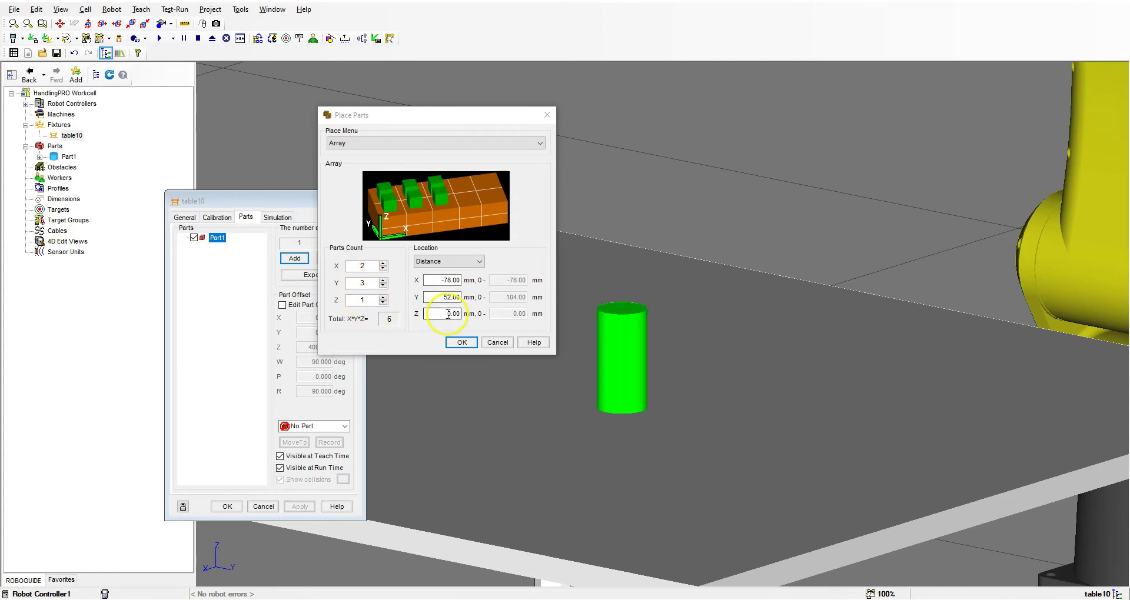
Step: Switch the array's location mode to Area and back to Distance
click(464, 262)
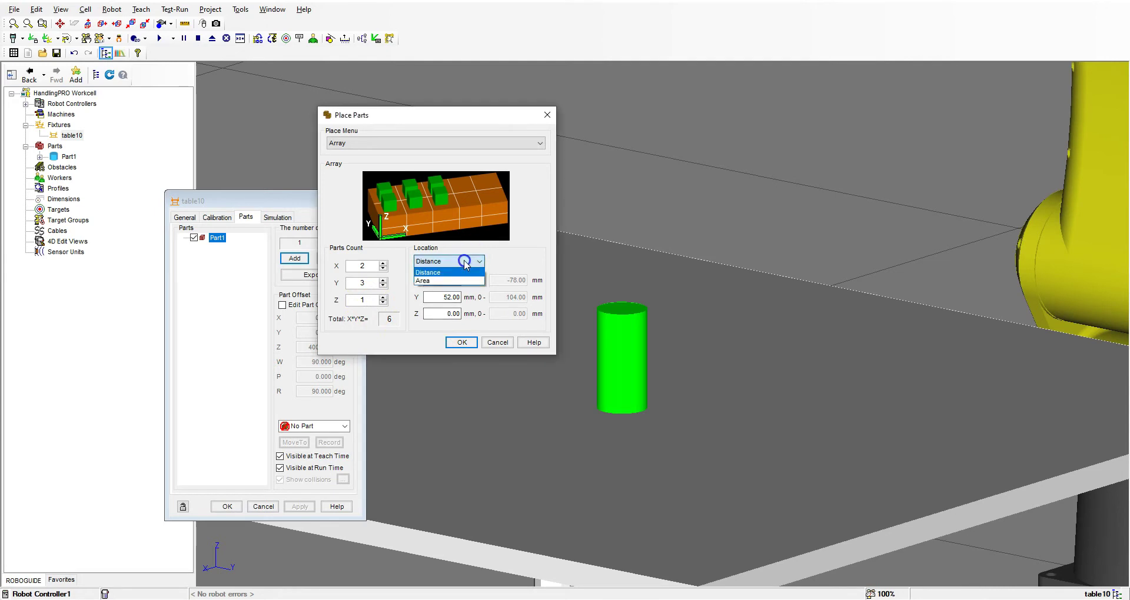
click(438, 281)
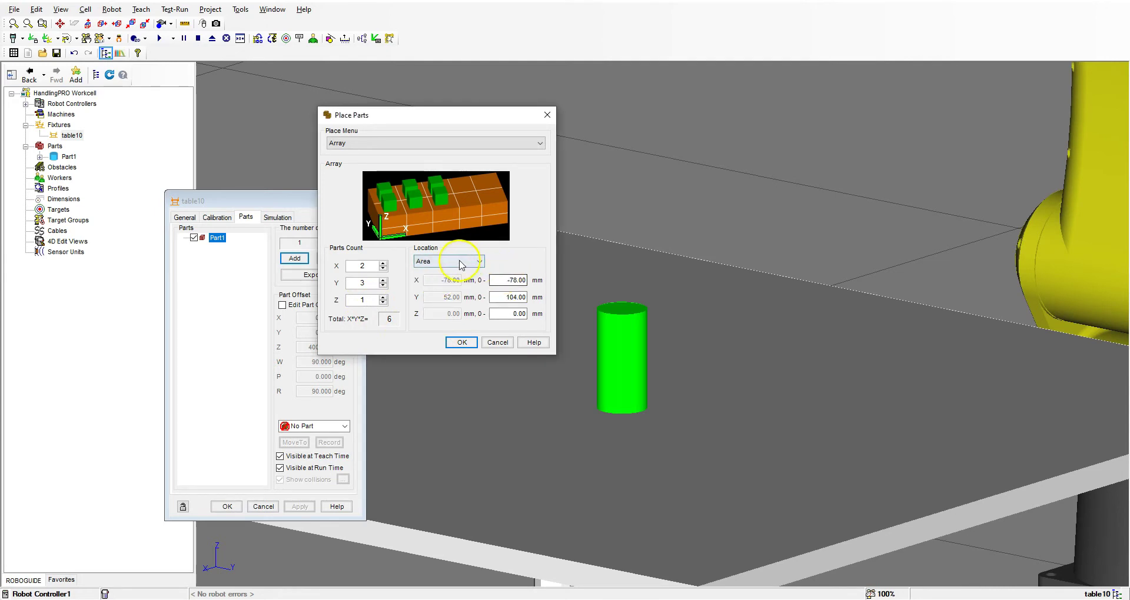
click(453, 263)
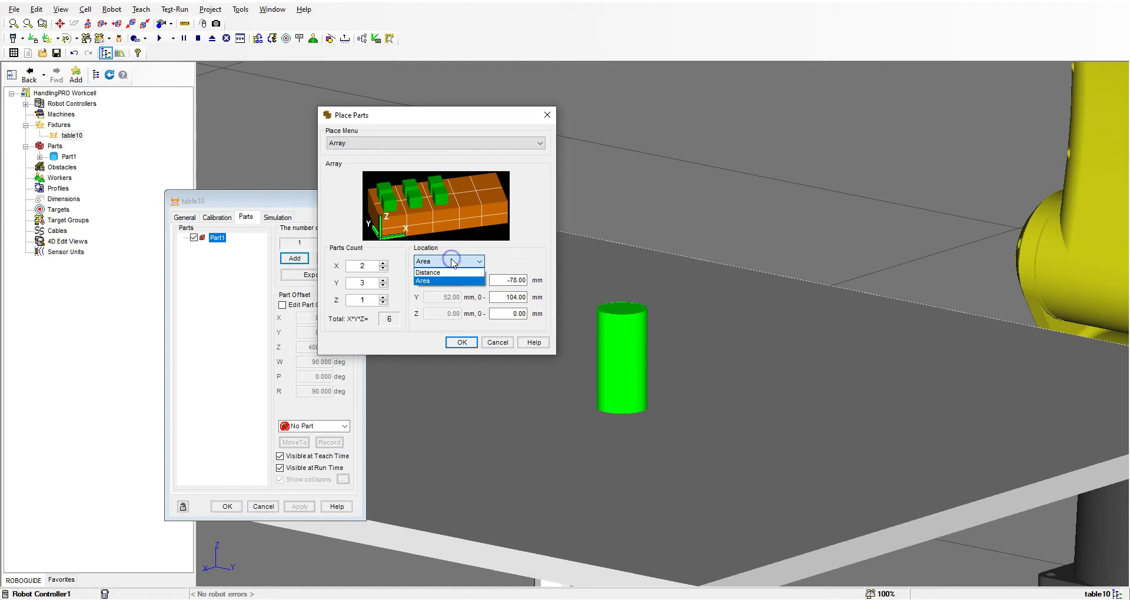
click(446, 272)
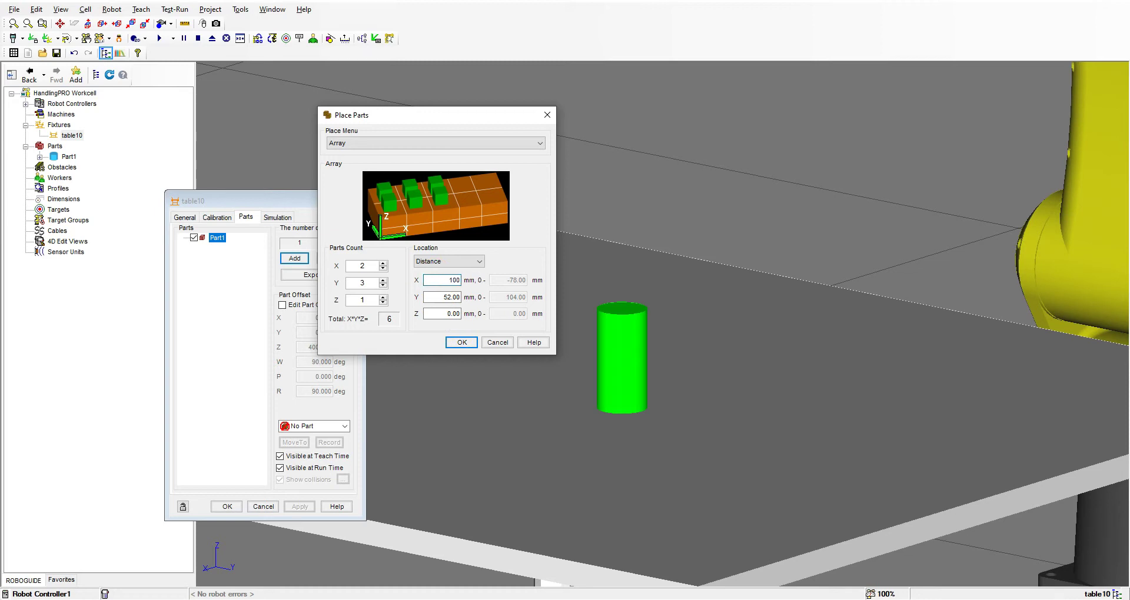
Step: Set the array distances to 100 mm in X and Y and place the parts on the table
text(100)
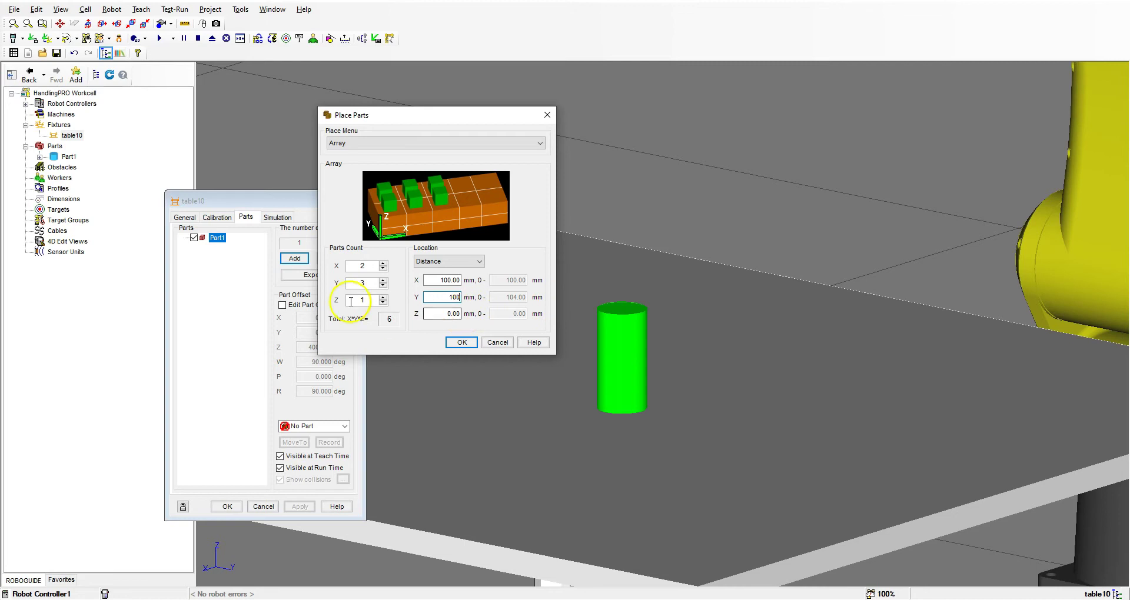
click(461, 342)
scroll(626, 356, up, 5)
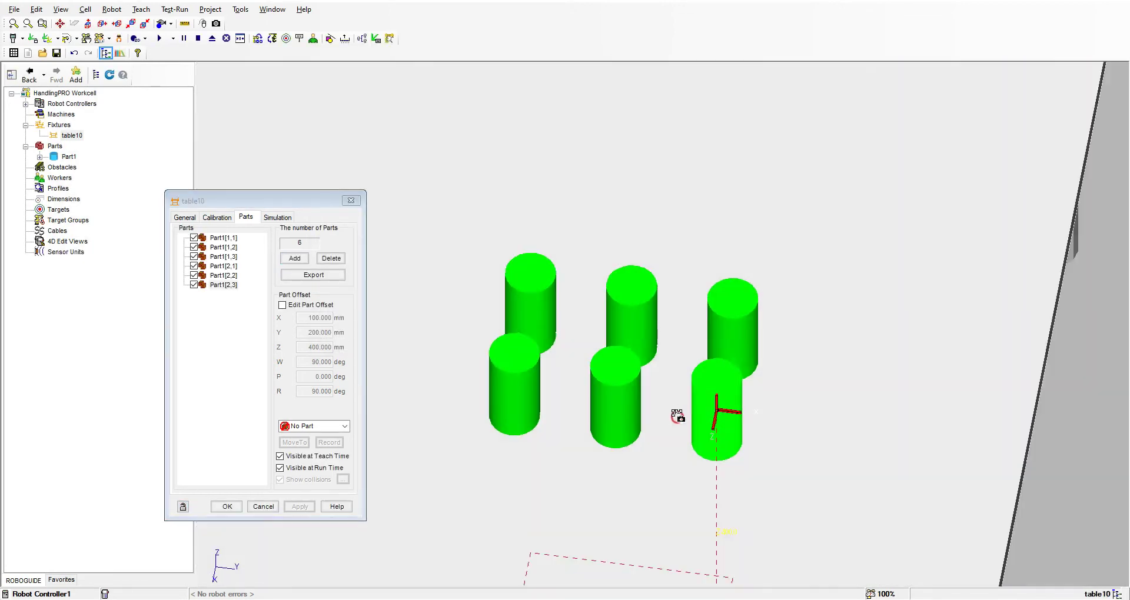
right_drag(680, 419, 648, 396)
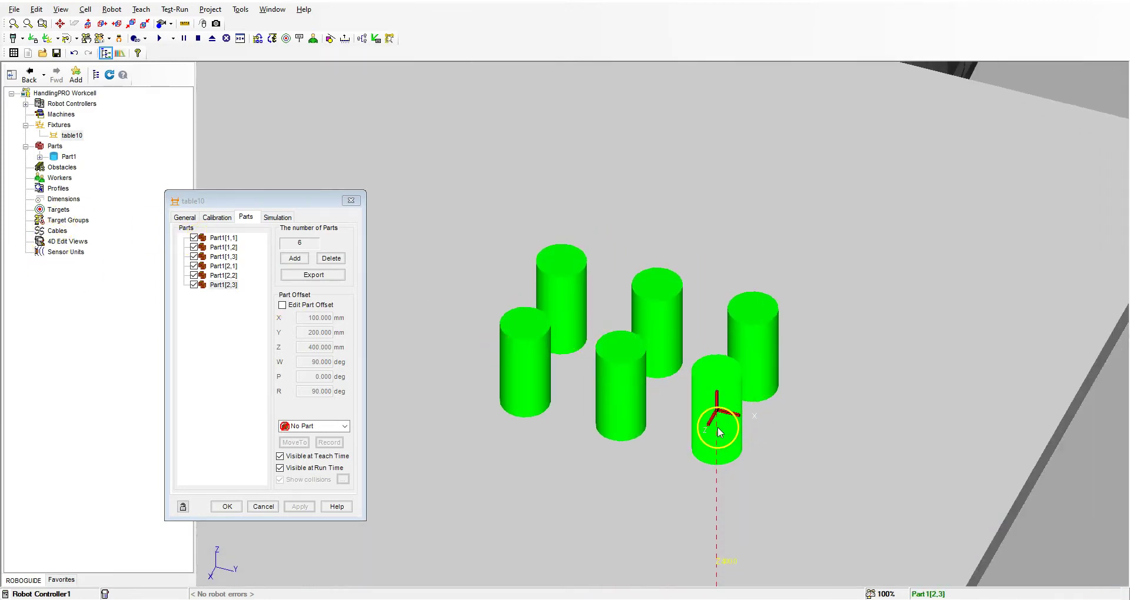
mouse_move(783, 367)
right_down()
mouse_move(772, 432)
mouse_move(784, 374)
right_up()
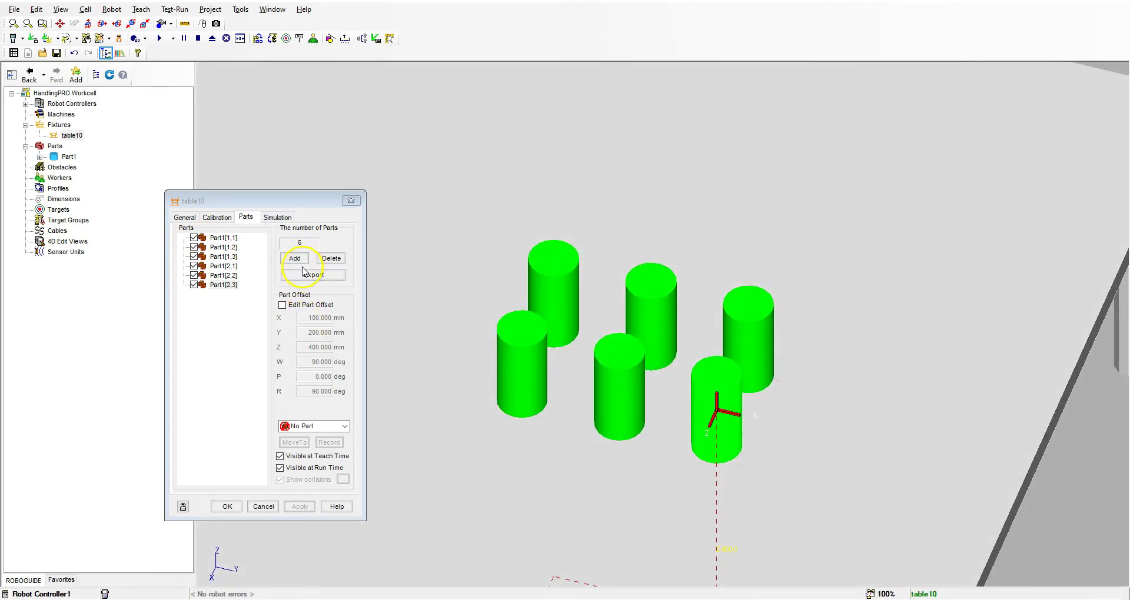
Step: Delete all copied parts and place a stacked 2 × 3 × 2 array of Part1 with a Z distance of 100 mm
click(331, 258)
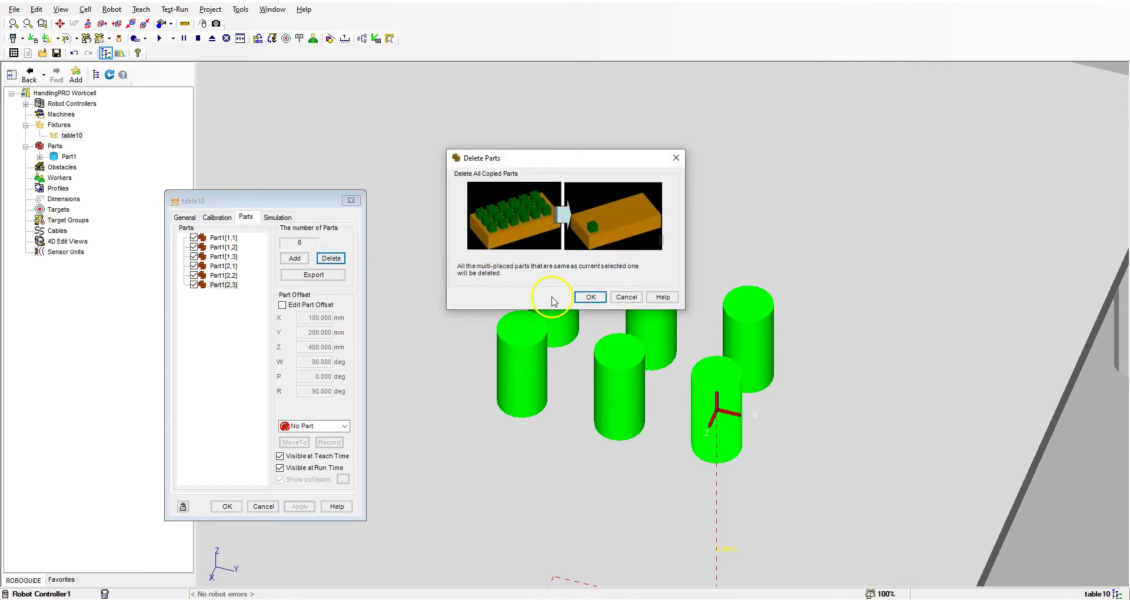
click(589, 296)
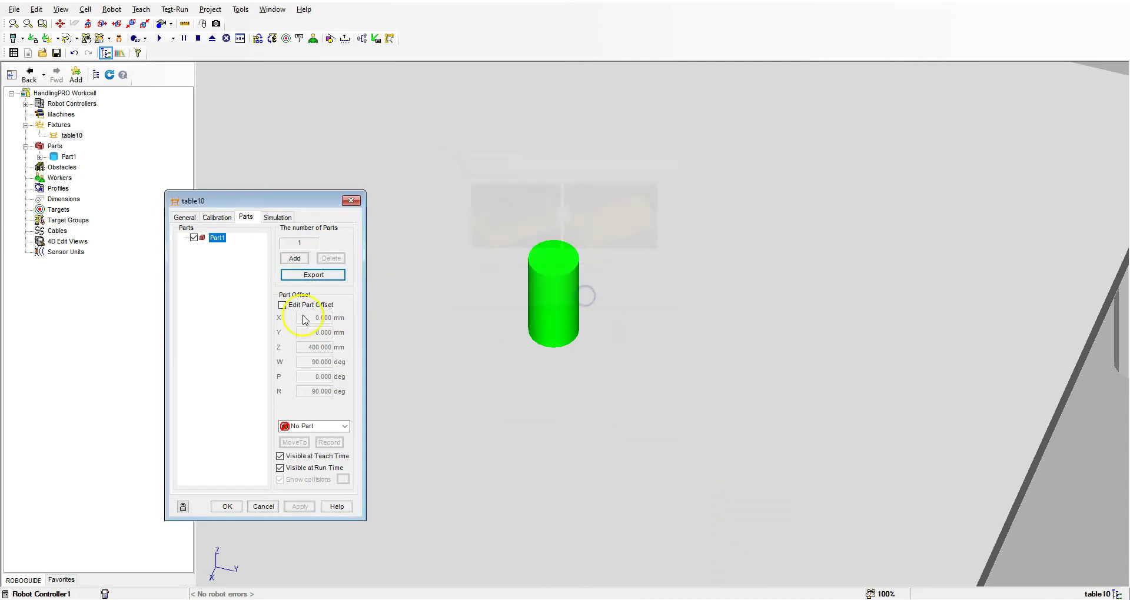
click(294, 259)
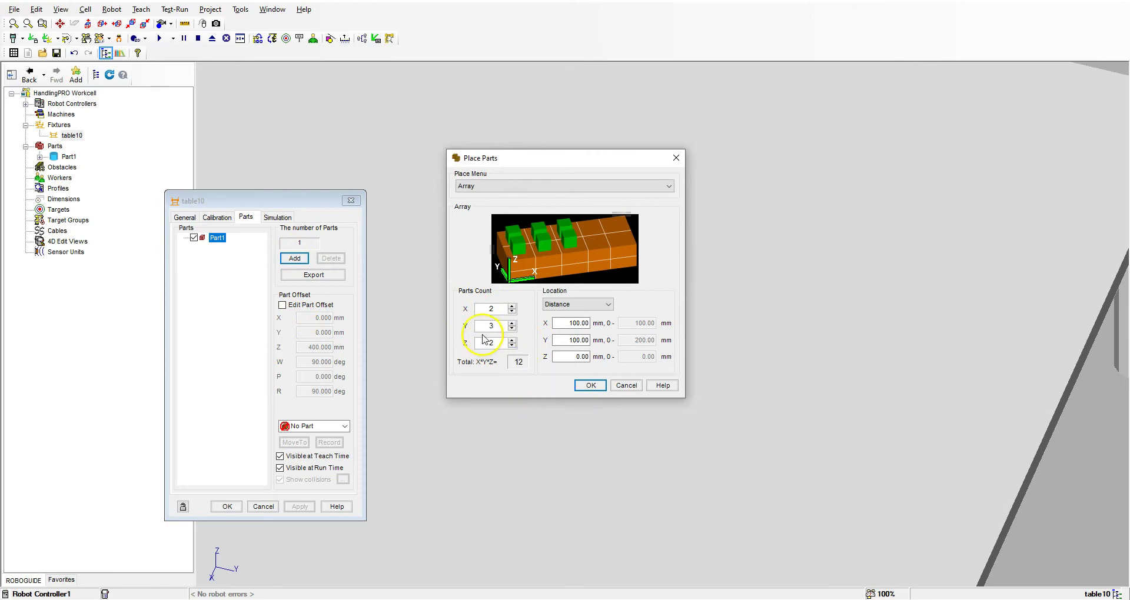
drag(567, 357, 621, 358)
click(596, 387)
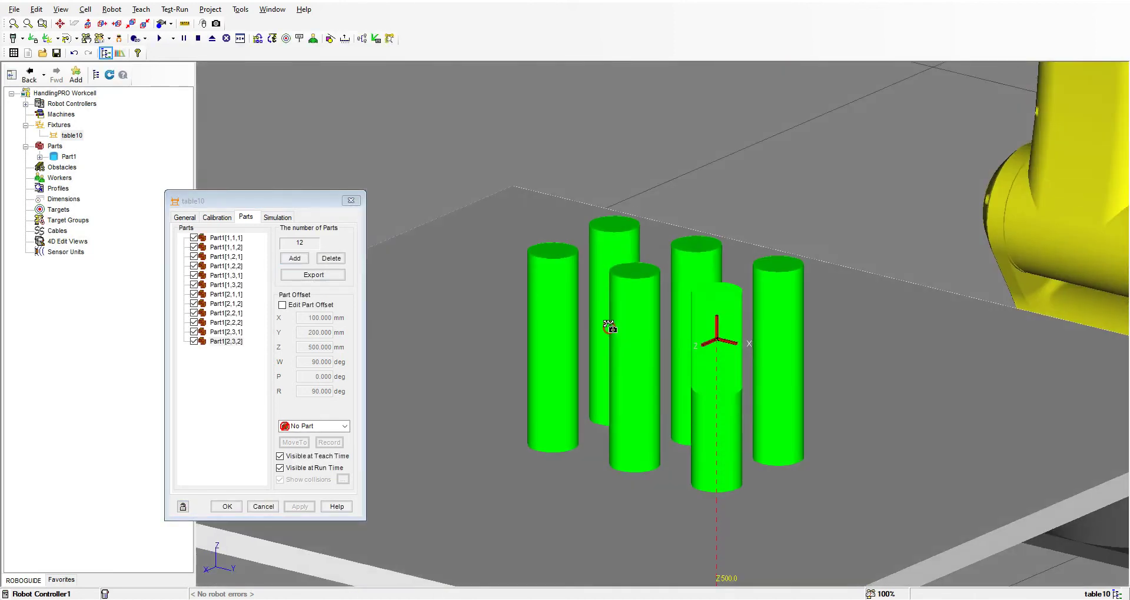
mouse_move(609, 327)
right_down()
mouse_move(729, 323)
mouse_move(616, 329)
right_up()
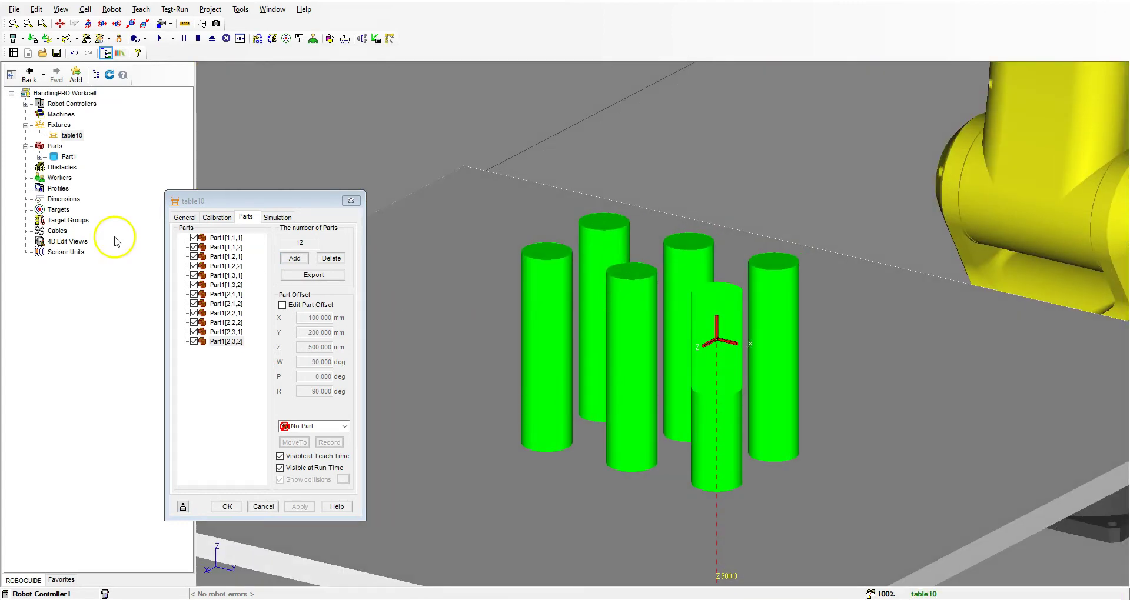
Step: Delete the stacked copies and place Part1 again as a 2 × 3 × 2 array with 100 mm distances in X and Z
click(330, 259)
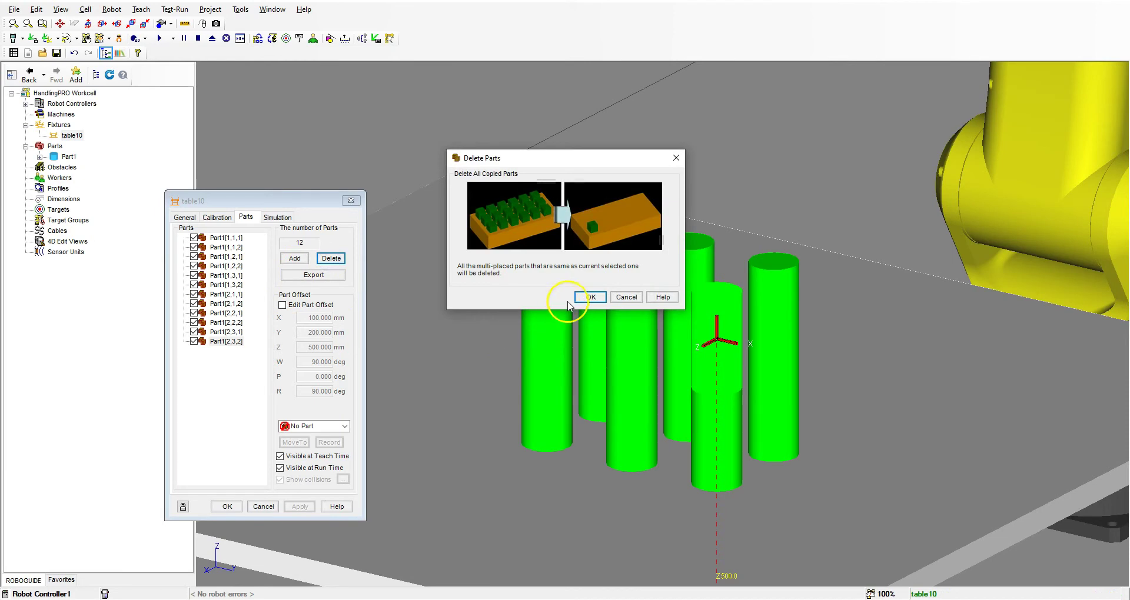
click(592, 297)
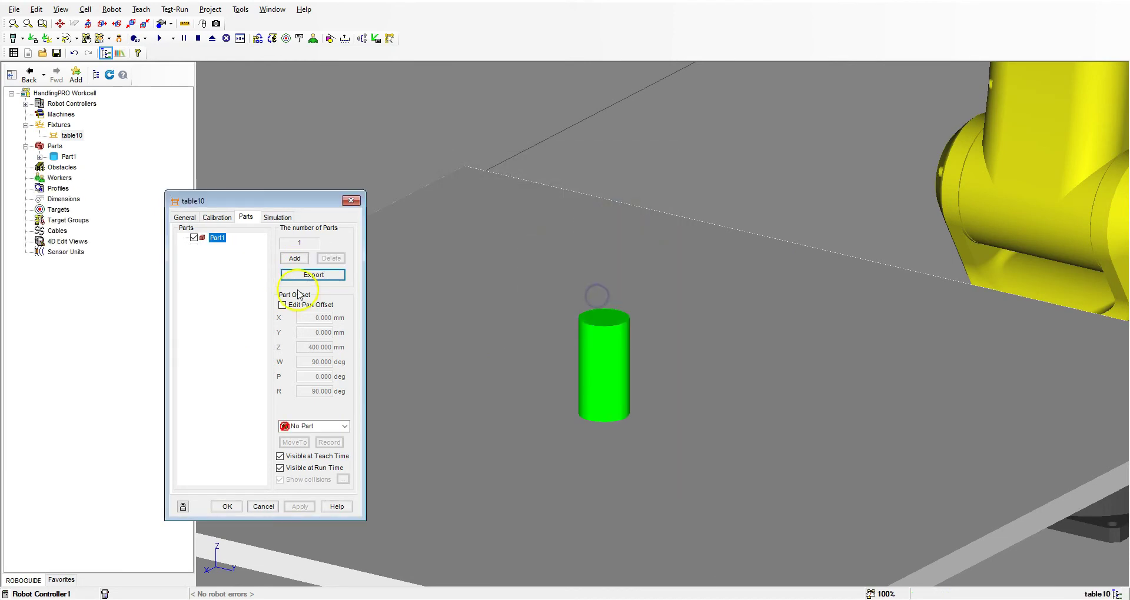
click(293, 258)
click(481, 312)
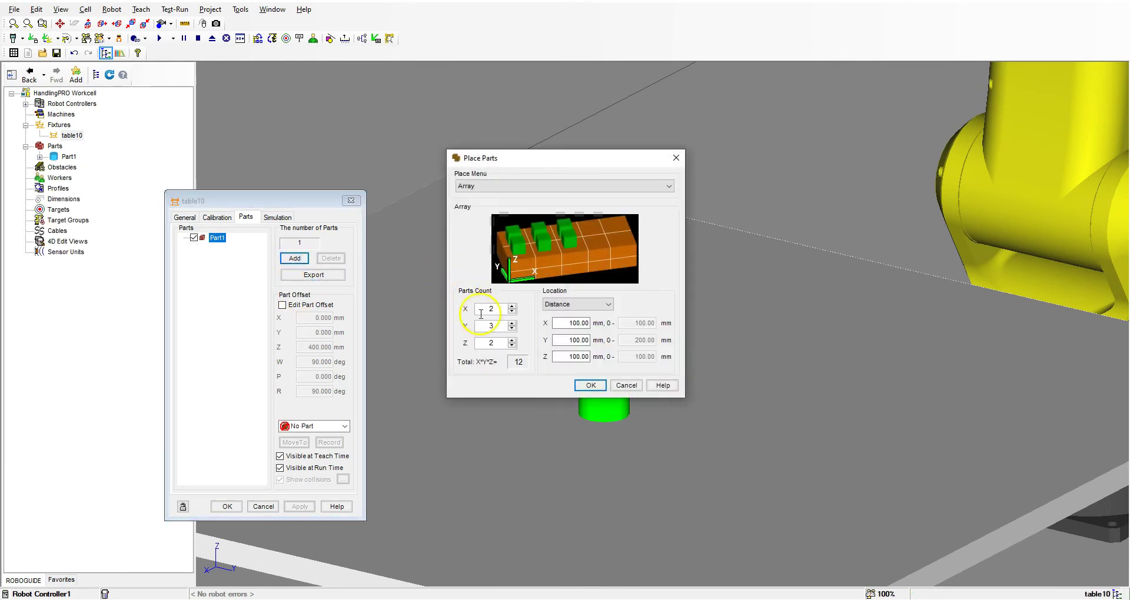
click(563, 340)
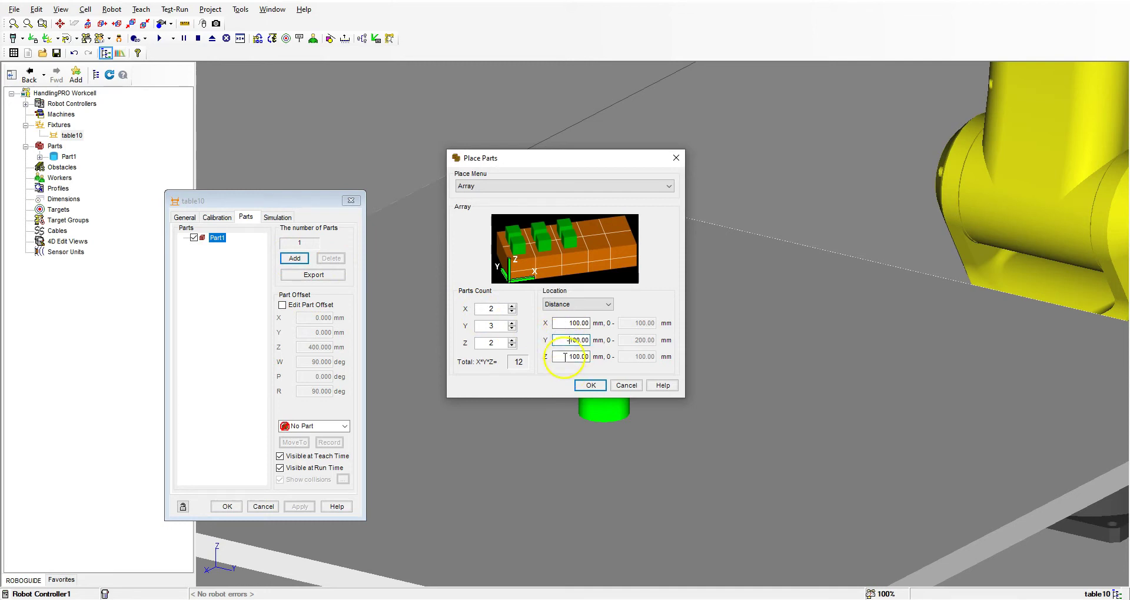
click(587, 388)
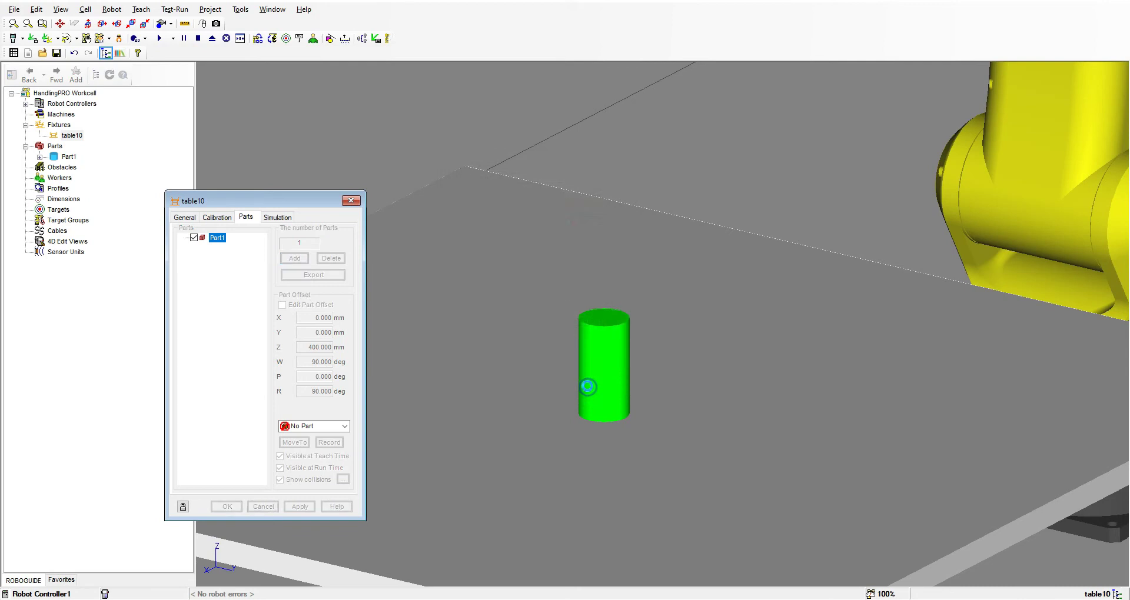
Step: Delete all copied parts of Part1 from the table and accept the fixture's properties
right_drag(879, 337, 757, 411)
click(603, 382)
scroll(553, 403, up, 2)
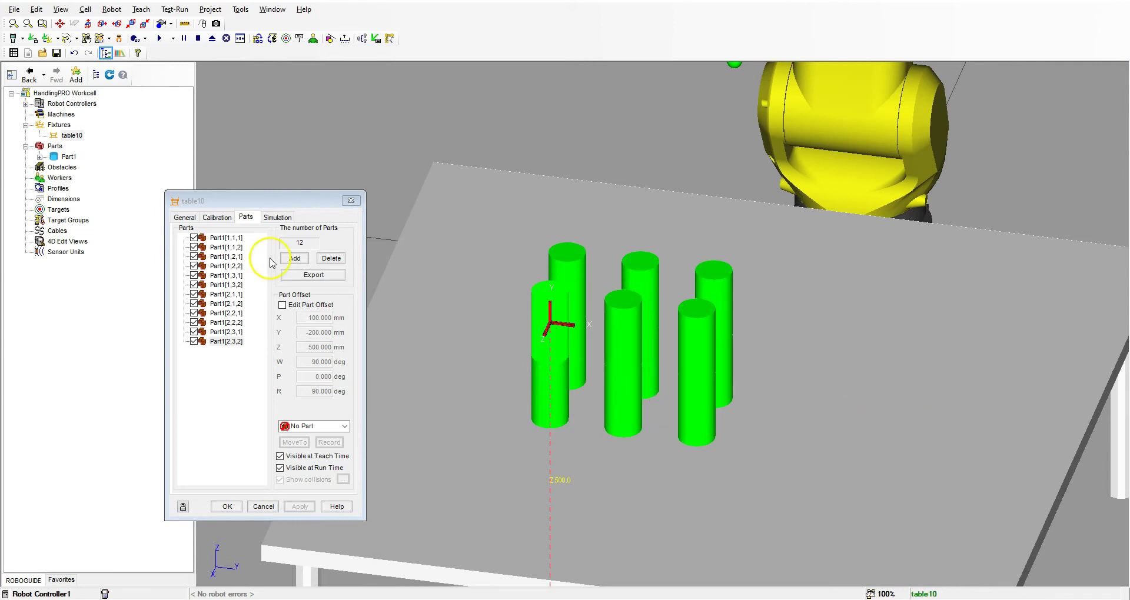
click(331, 258)
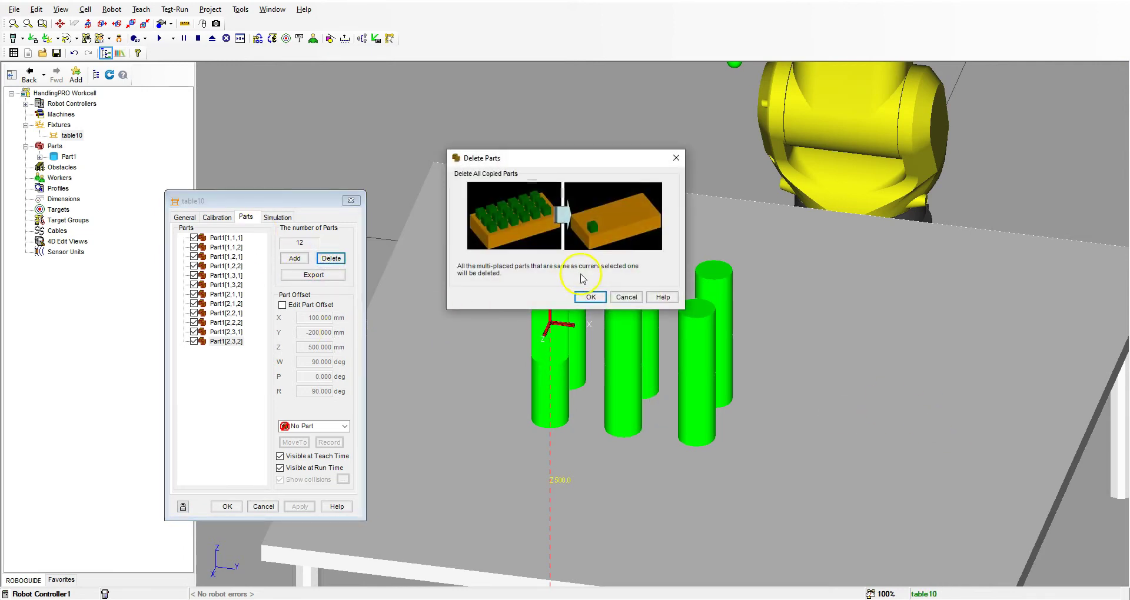
click(590, 297)
click(292, 259)
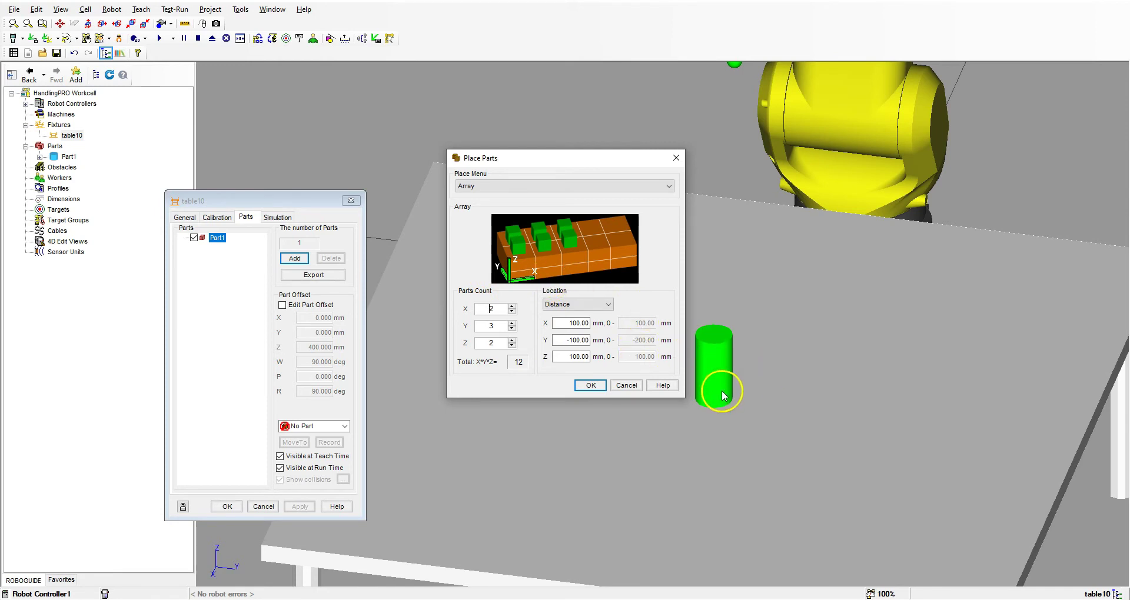
click(628, 386)
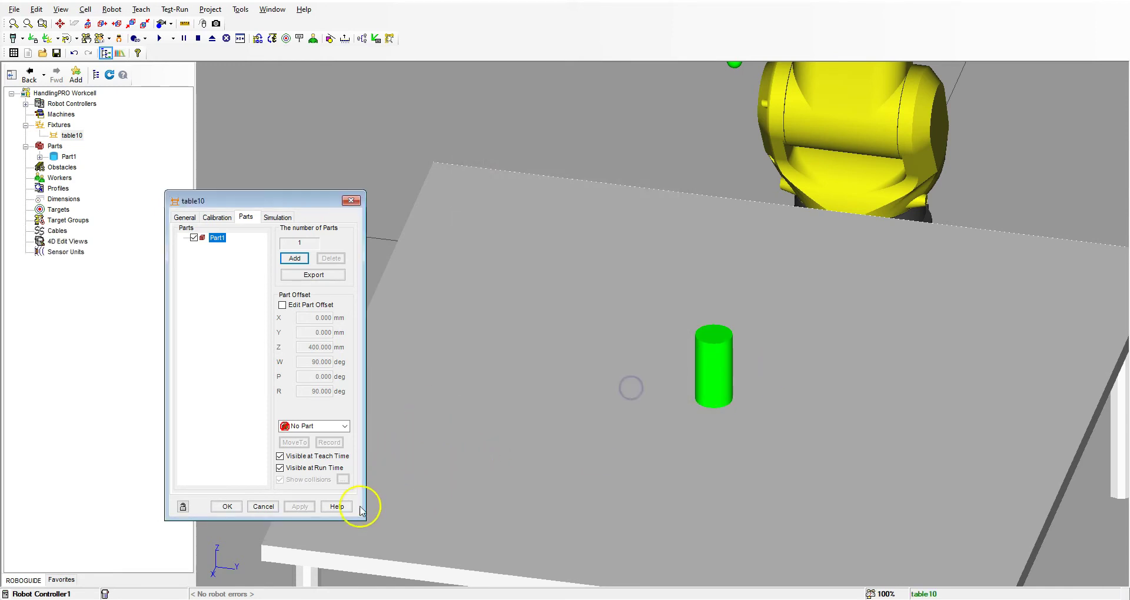
click(229, 508)
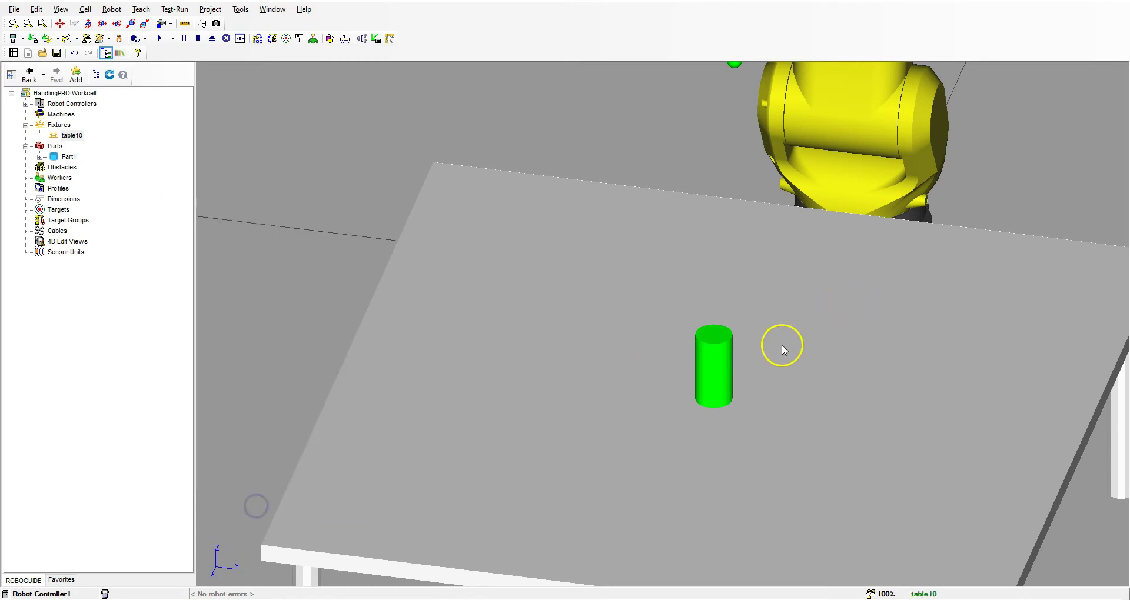
Step: Examine the origins of Part1 and the table fixture and their positions relative to each other
click(724, 367)
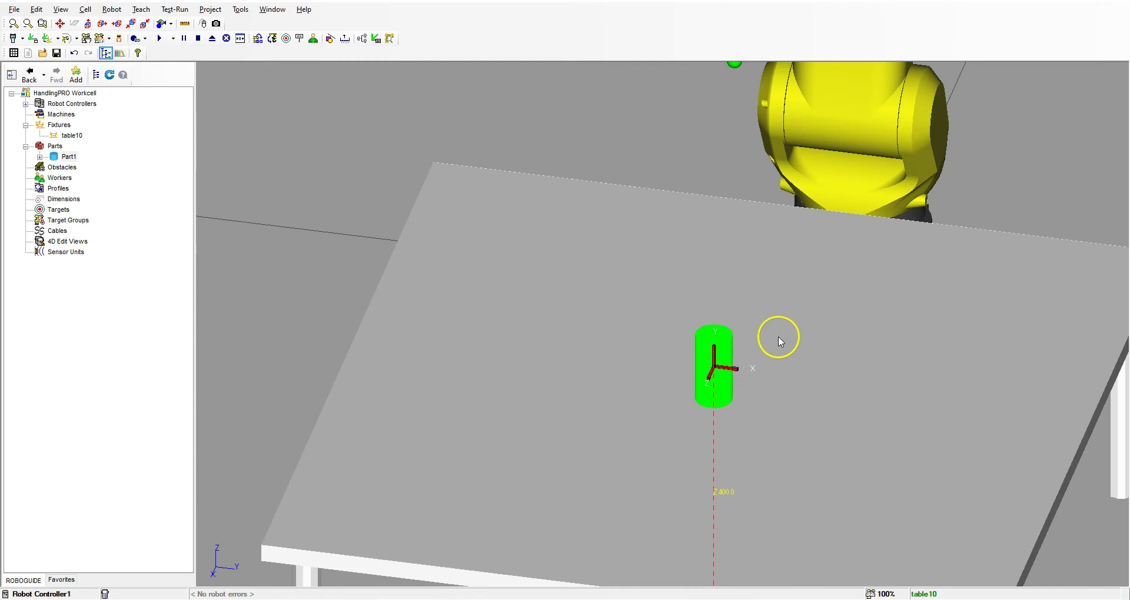
scroll(651, 273, down, 5)
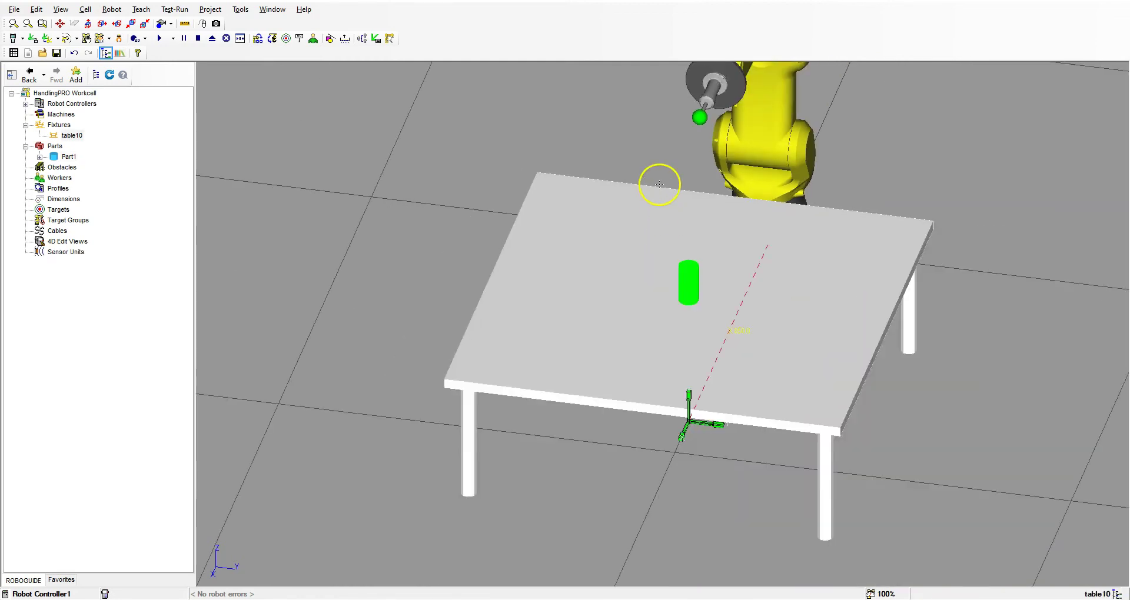
scroll(665, 263, up, 6)
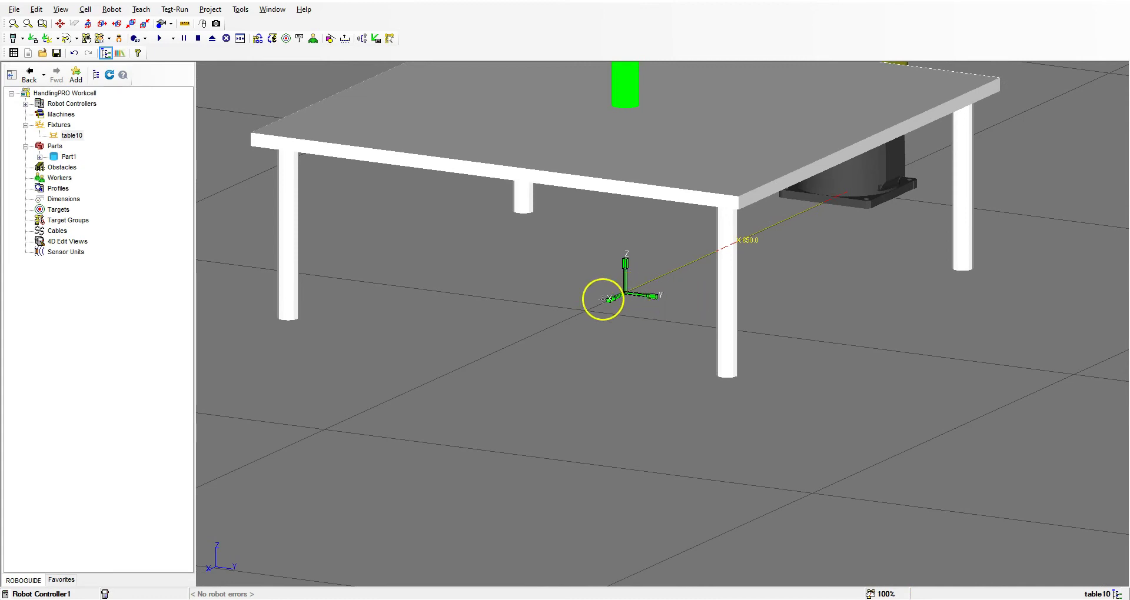
right_drag(597, 318, 621, 359)
scroll(624, 280, up, 3)
scroll(625, 300, down, 4)
scroll(634, 188, up, 2)
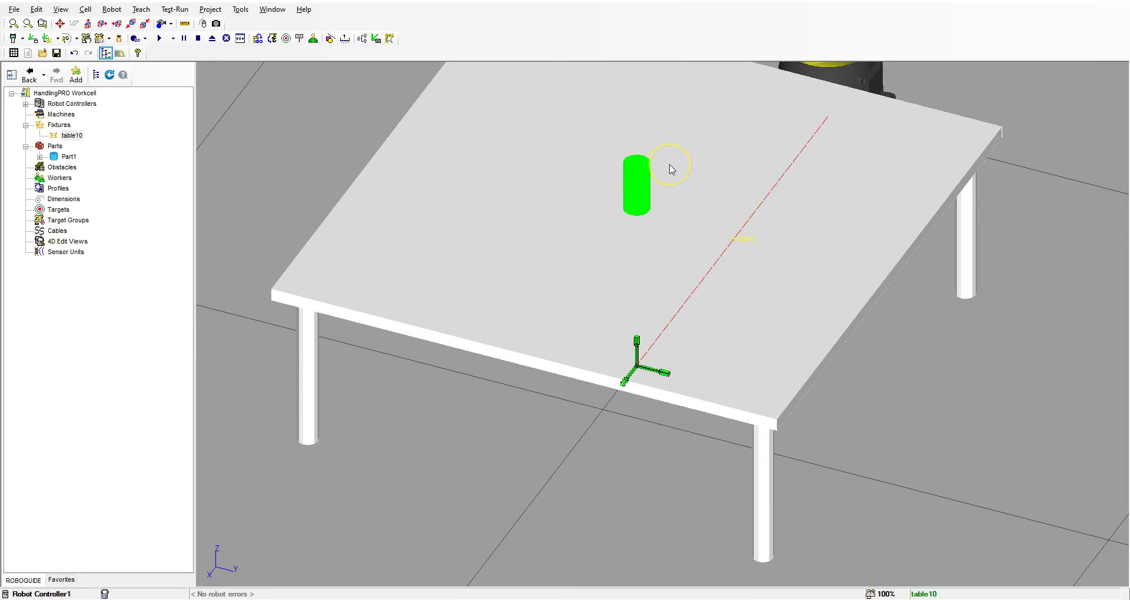
scroll(704, 308, down, 5)
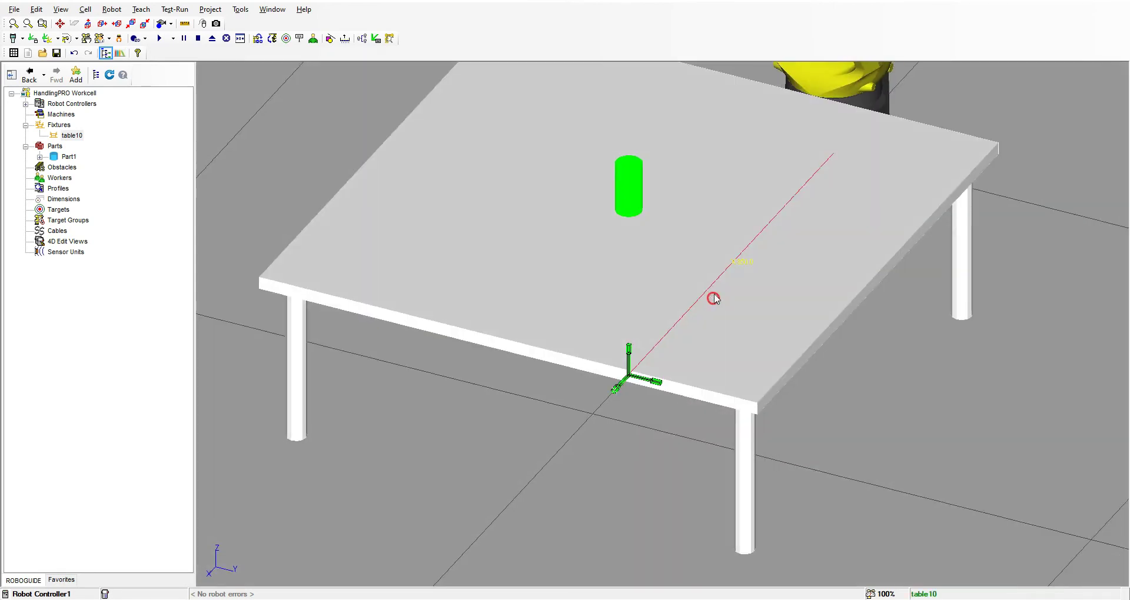
scroll(656, 292, up, 8)
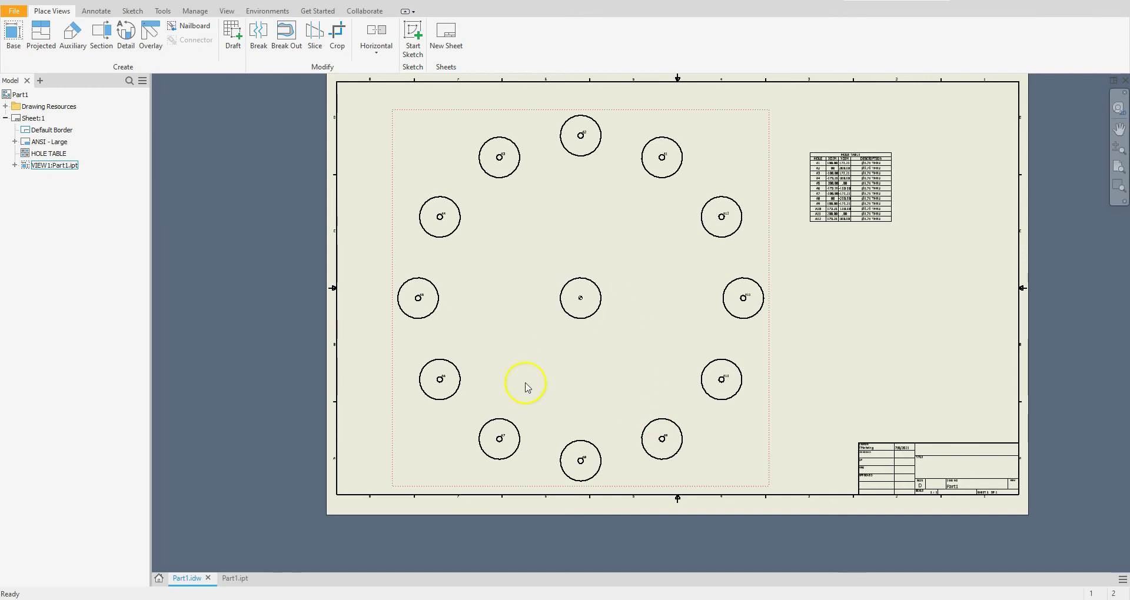
Step: Switch to Inventor and examine the circular cylinder pattern in the Part1 model and drawing, including the hole table's origin at the center
click(235, 578)
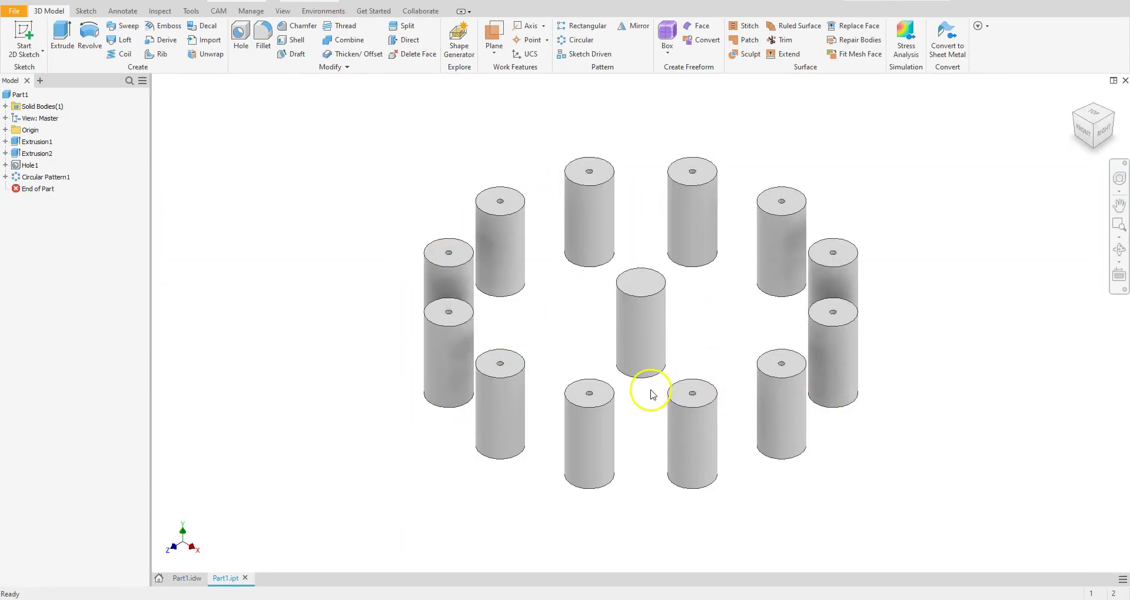
click(178, 579)
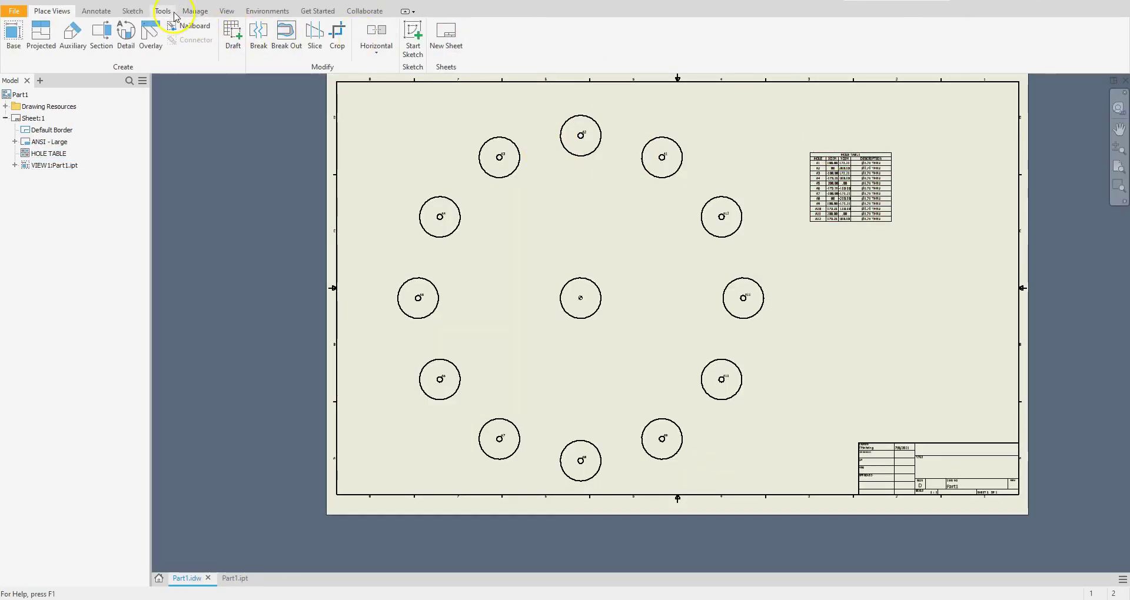
click(96, 11)
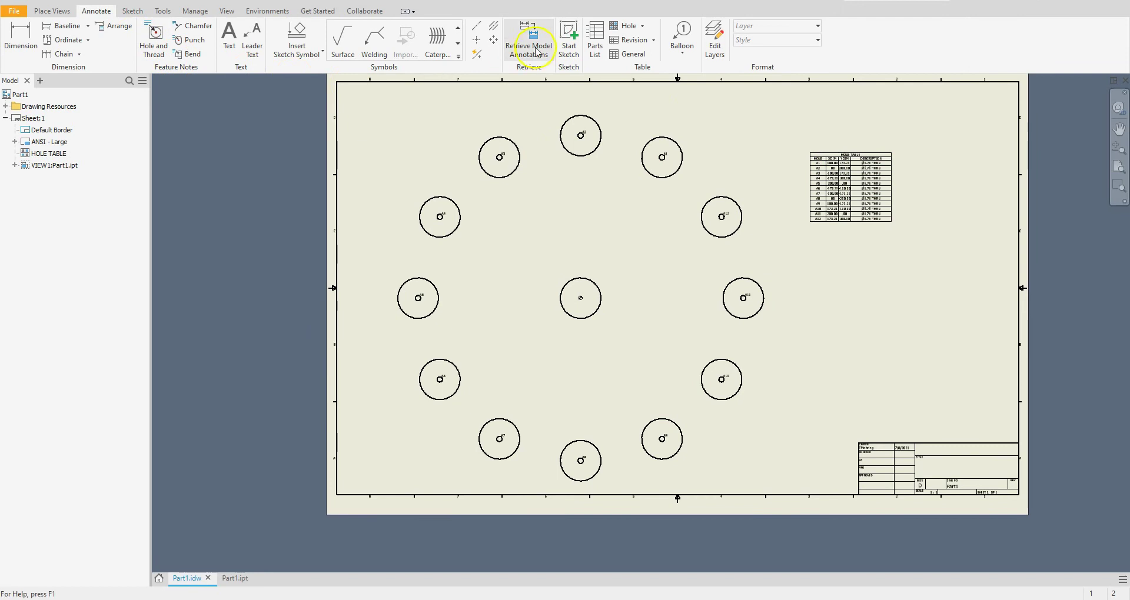
click(869, 156)
scroll(877, 168, down, 3)
scroll(880, 172, up, 6)
scroll(883, 176, up, 4)
key(Escape)
scroll(860, 179, down, 5)
scroll(719, 215, down, 5)
scroll(443, 369, up, 6)
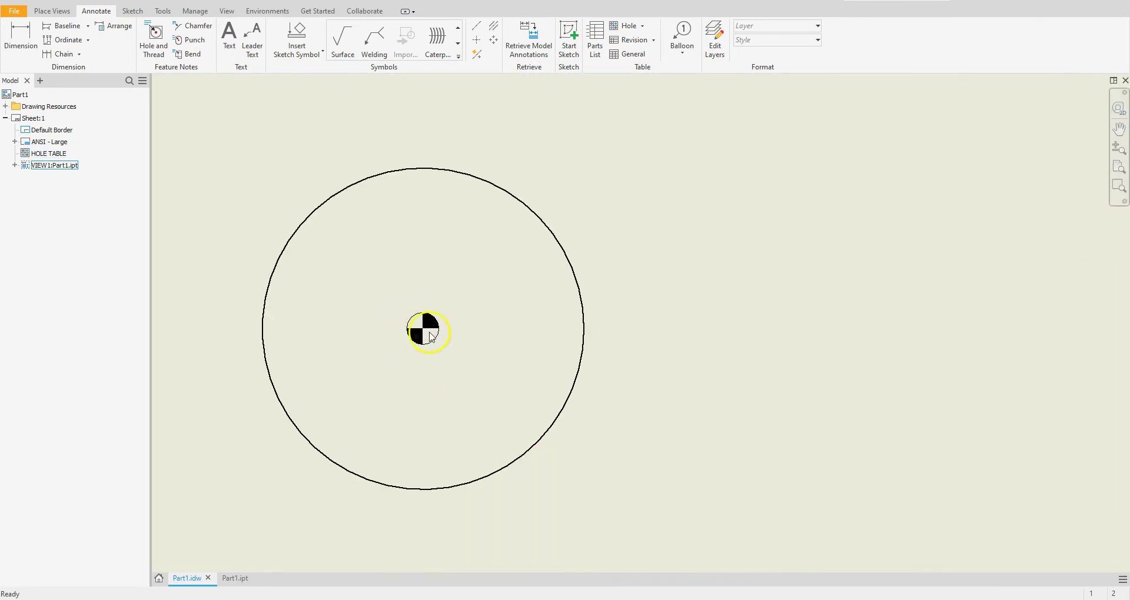
scroll(422, 318, down, 5)
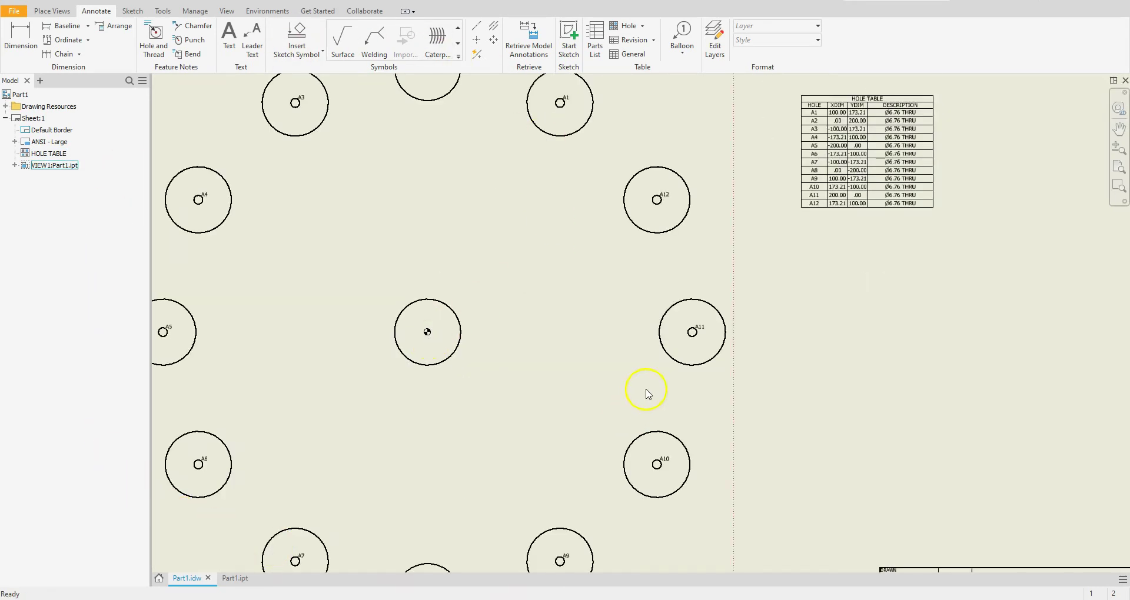
Step: Examine the X and Y coordinates listed in the drawing's hole table
click(835, 188)
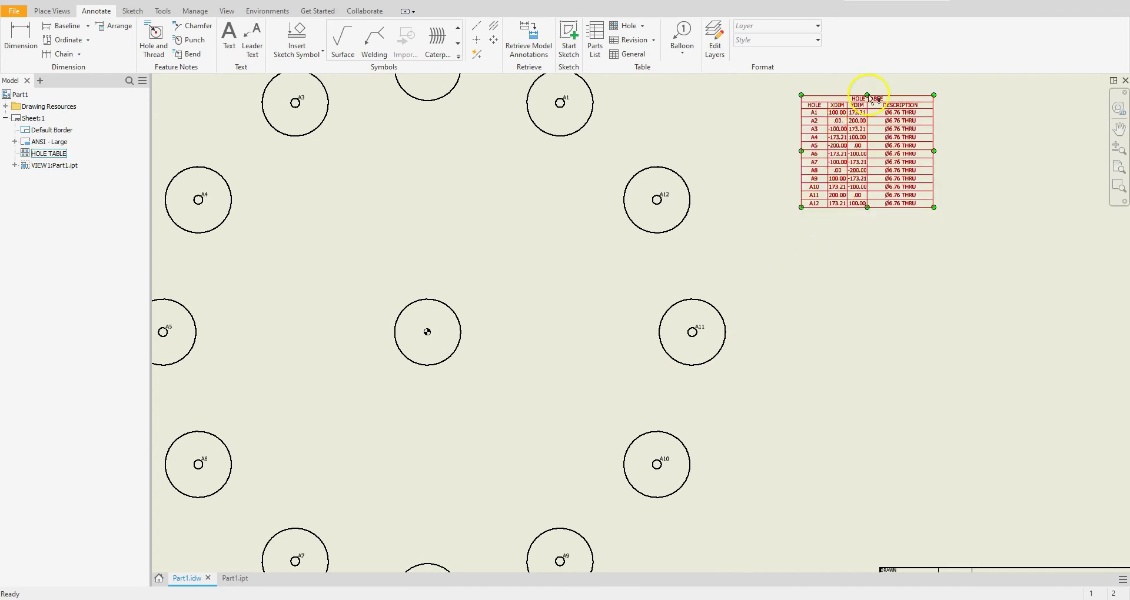
scroll(871, 100, down, 5)
scroll(858, 102, up, 10)
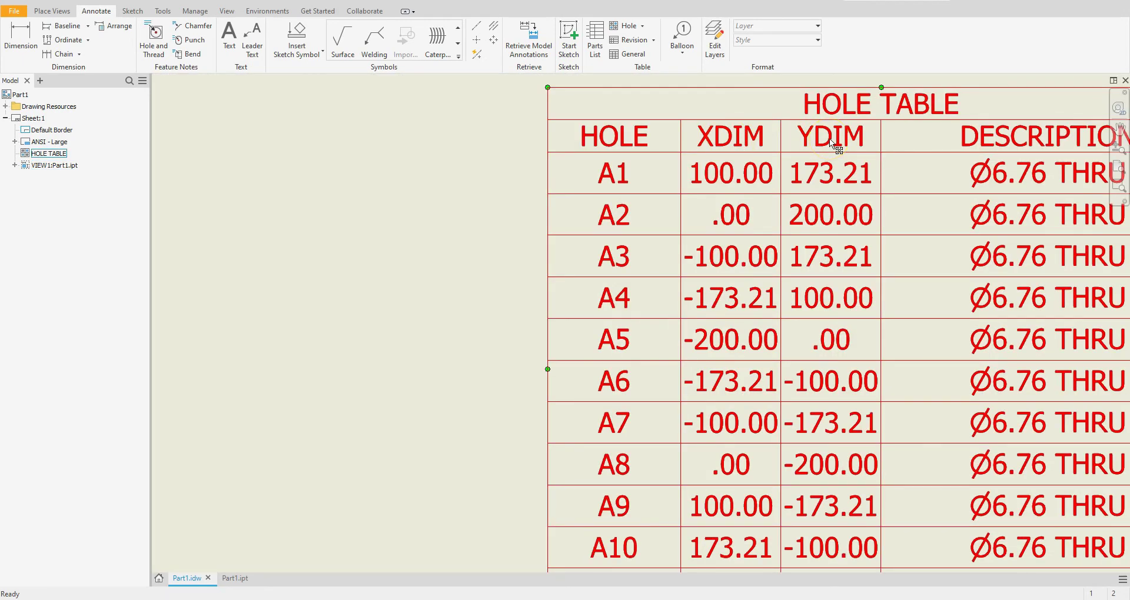
click(320, 315)
scroll(474, 253, down, 3)
scroll(473, 256, down, 4)
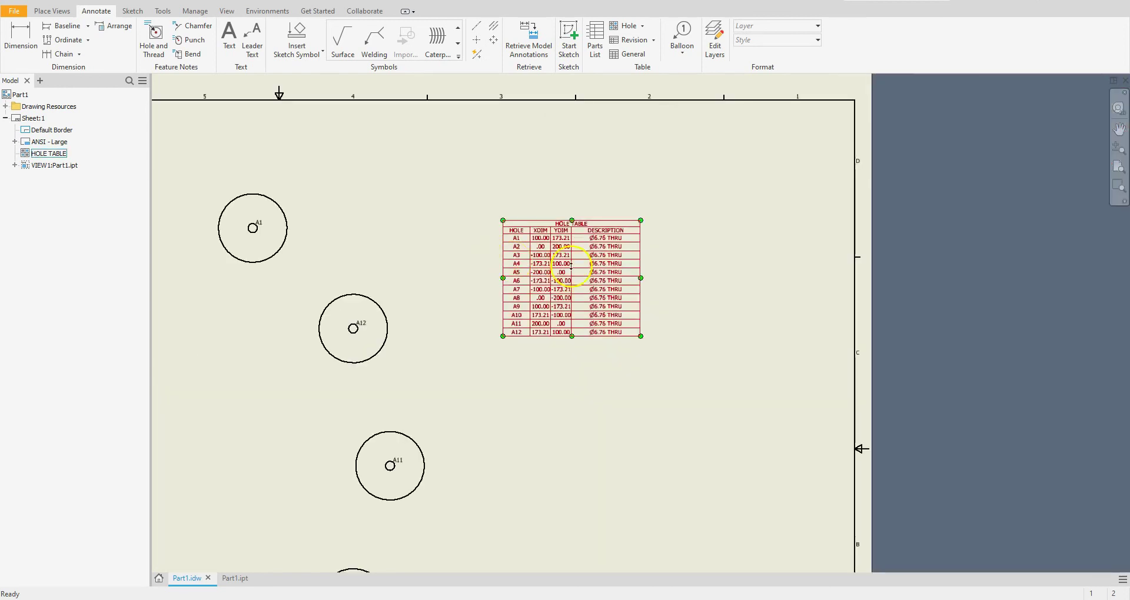
scroll(518, 238, up, 2)
scroll(535, 283, up, 3)
Step: Export the hole table as a Windows Excel (*.csv) file named roboguide
click(535, 283)
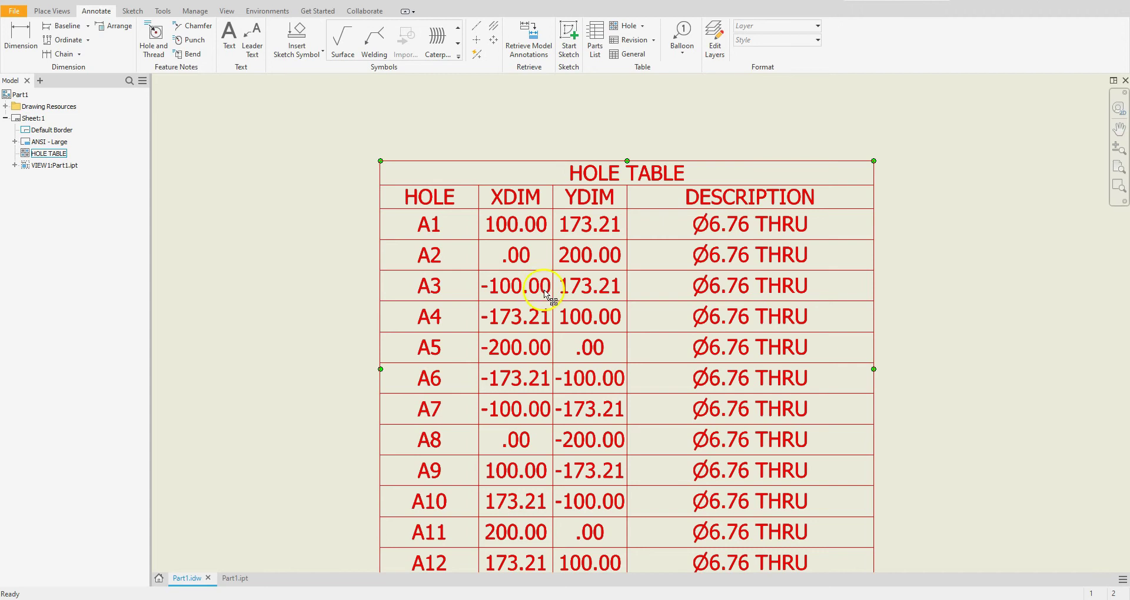
right_click(587, 291)
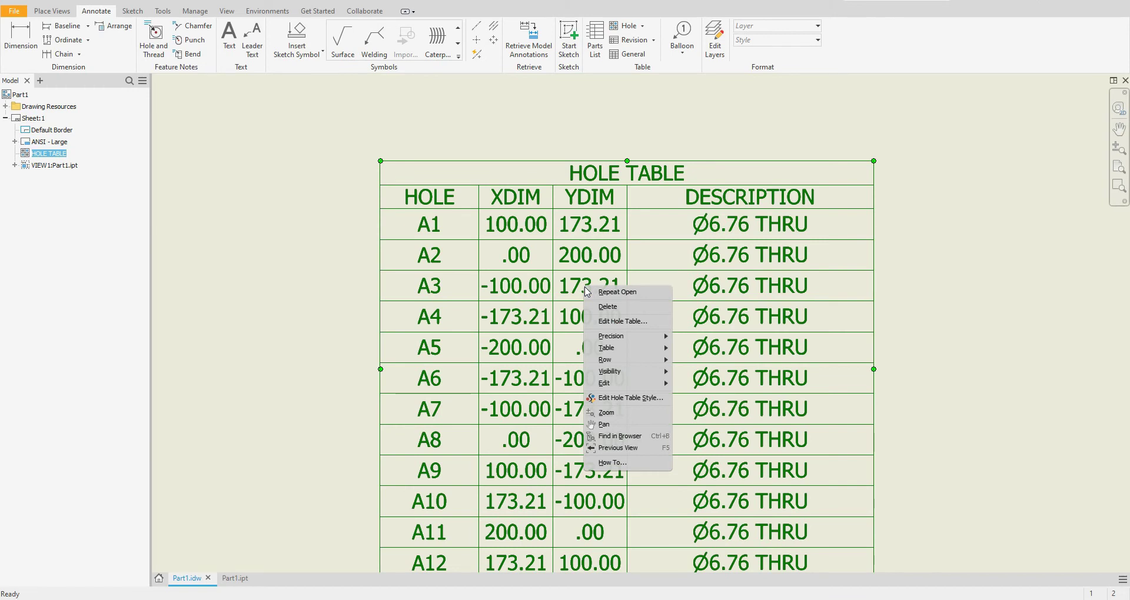
click(626, 352)
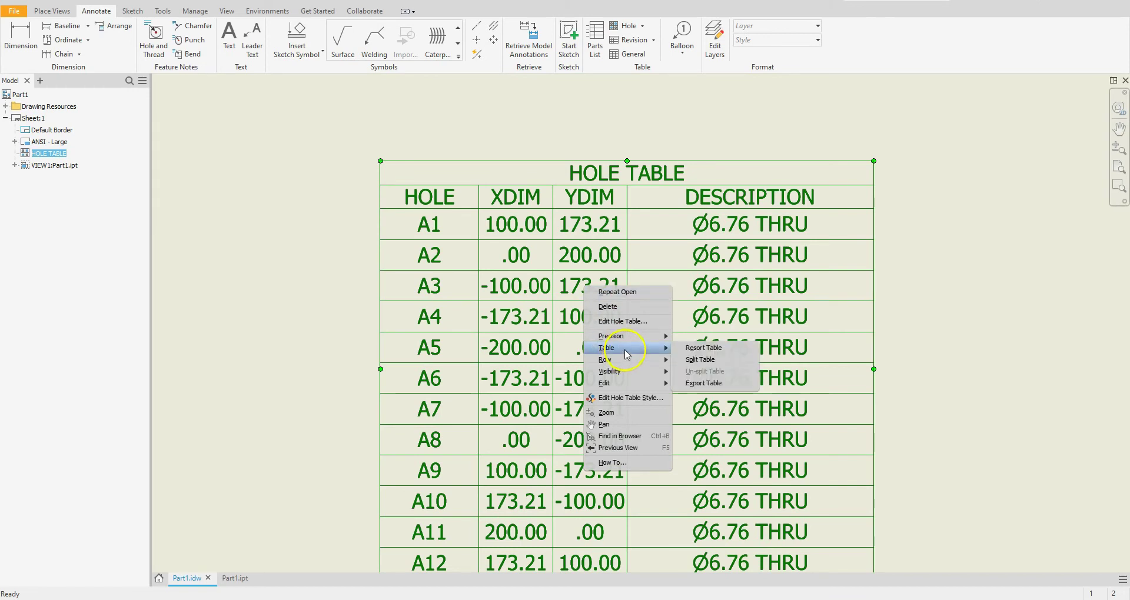
click(704, 384)
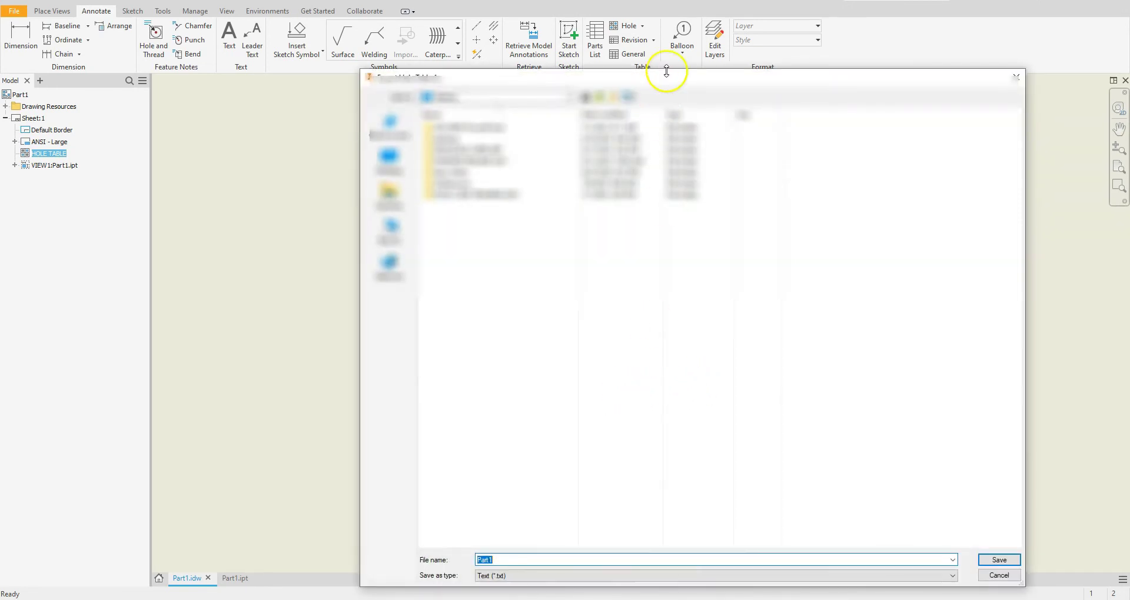
mouse_move(667, 71)
mouse_down()
mouse_move(664, 118)
mouse_move(669, 85)
mouse_up()
click(550, 581)
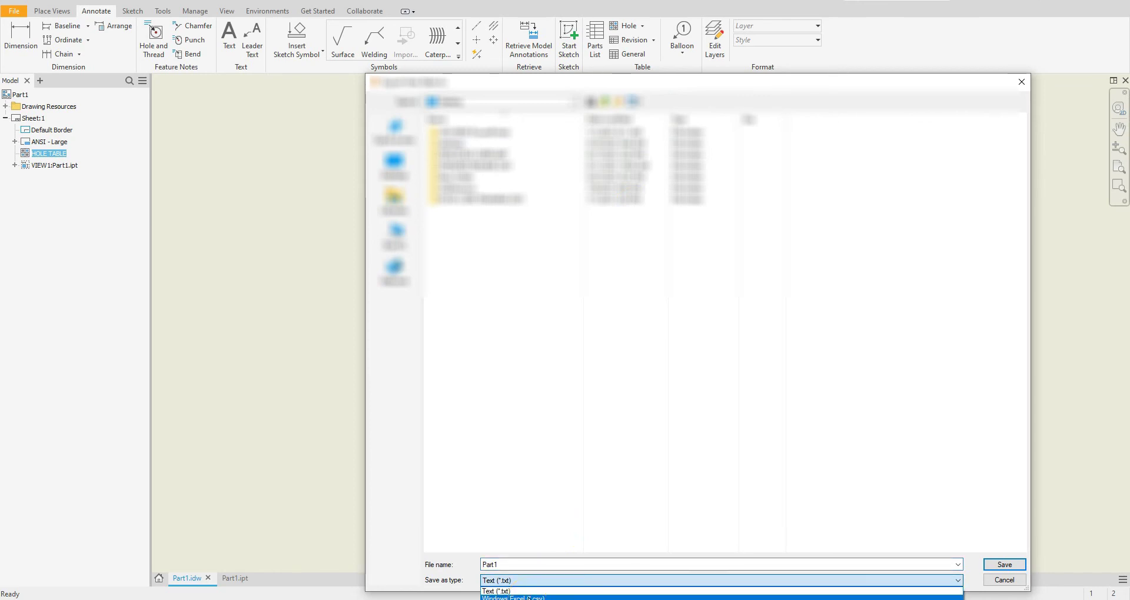
key(Return)
key(Return)
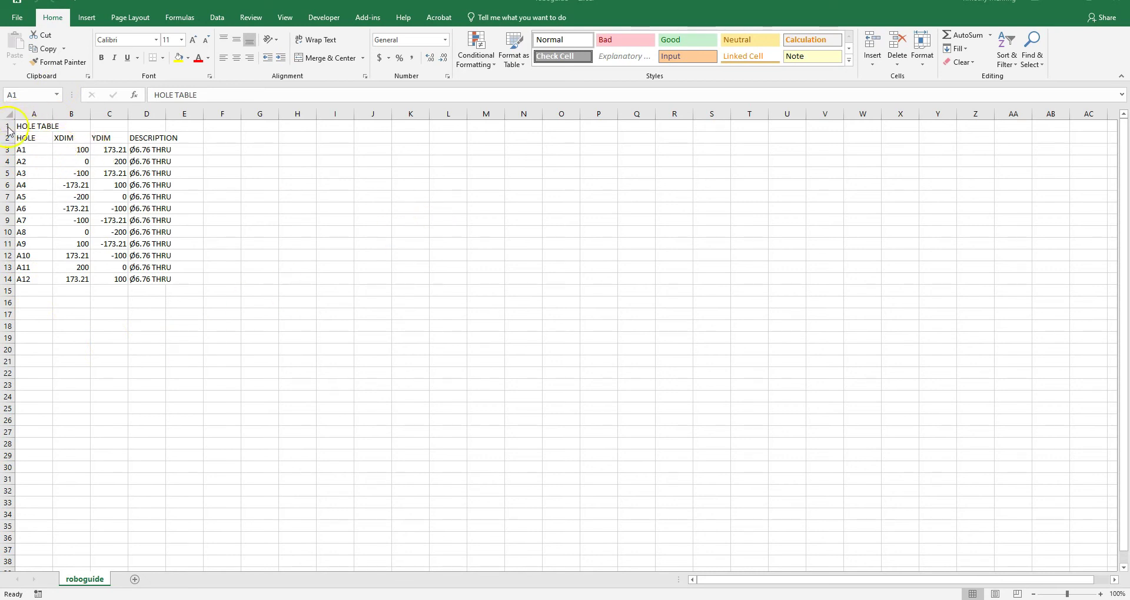
Step: In Excel, clear the table title, column headings, hole descriptions and hole names, keeping only the X and Y coordinate values
drag(28, 128, 146, 278)
key(Delete)
click(179, 302)
key(Delete)
drag(25, 148, 32, 277)
key(Delete)
click(124, 398)
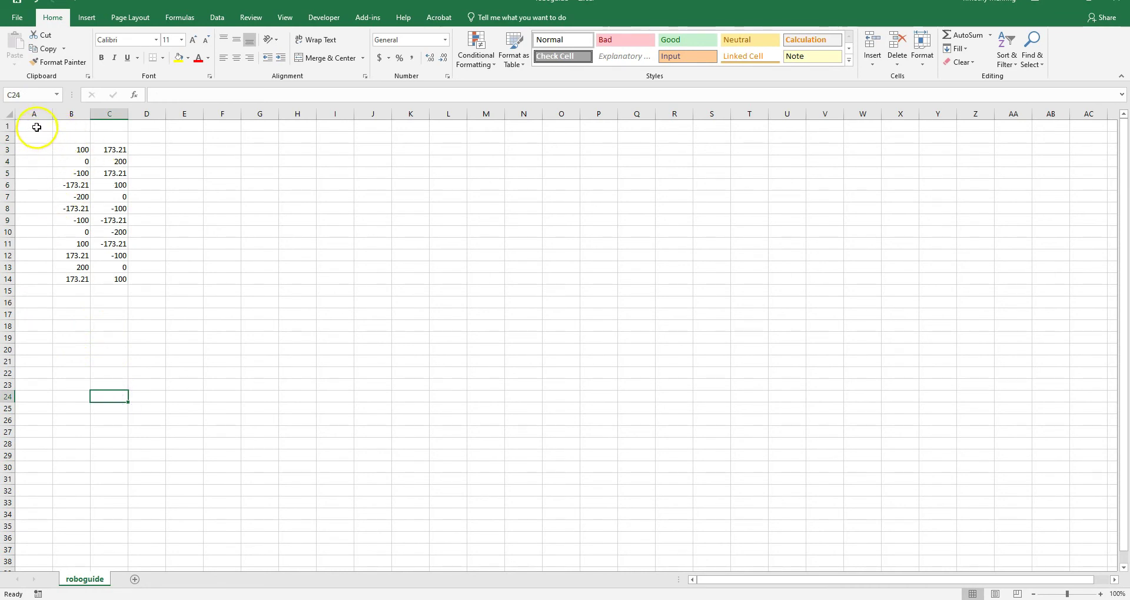
Step: Delete the empty column A and the first empty row above the coordinates
drag(36, 126, 24, 302)
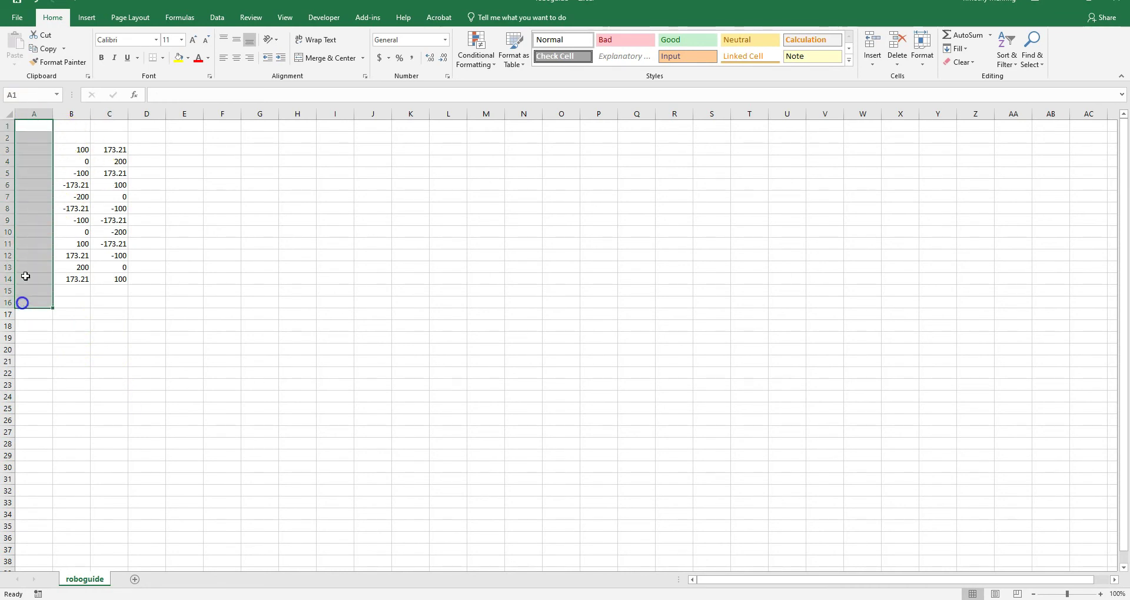
click(45, 113)
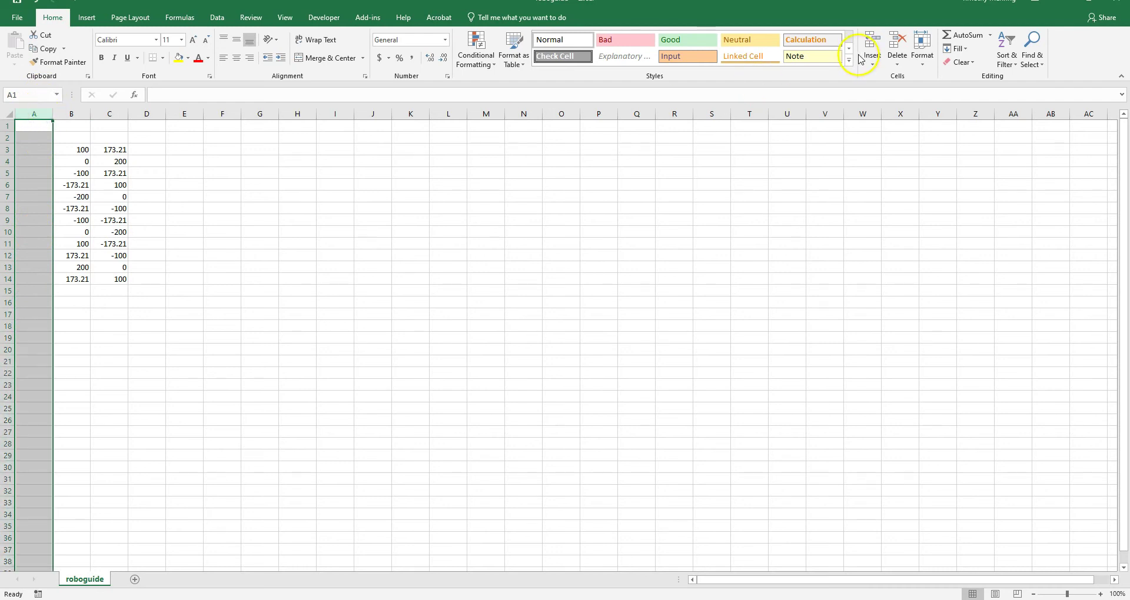
click(895, 40)
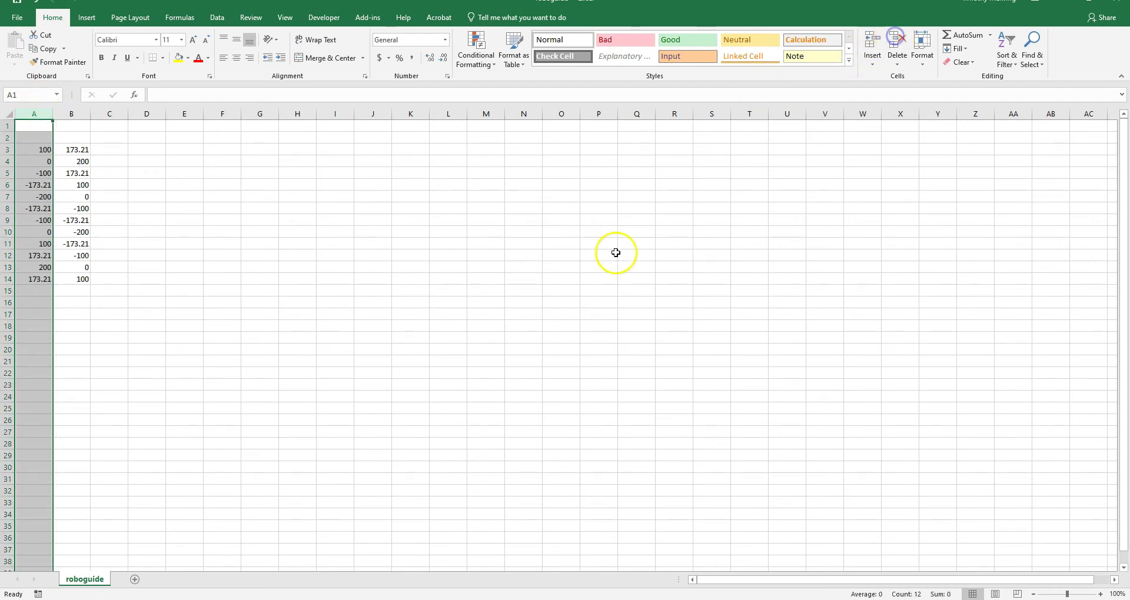
click(9, 125)
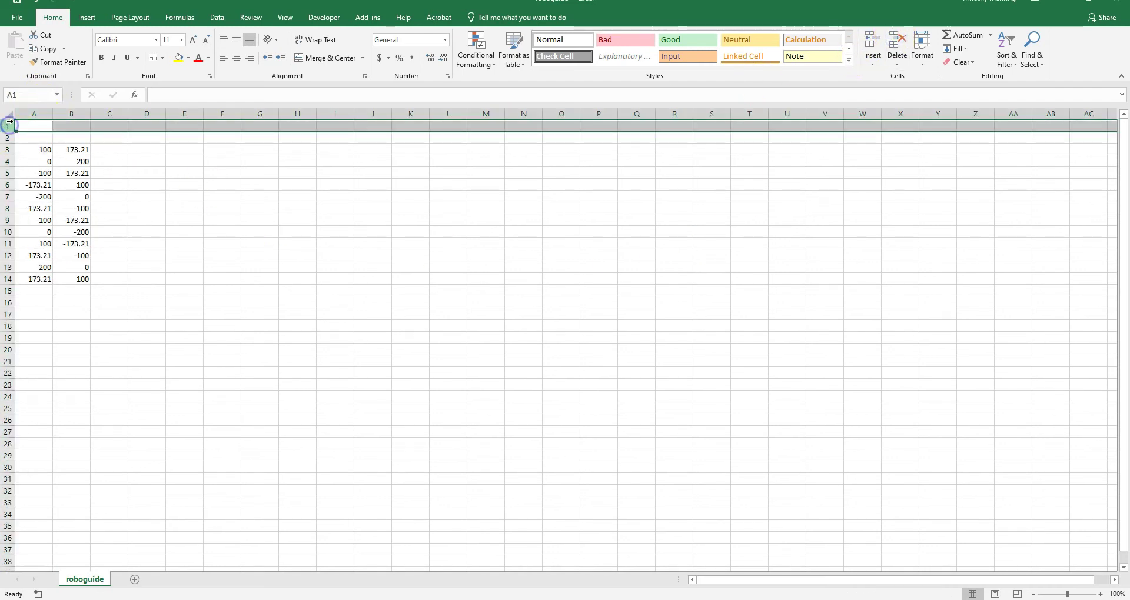
click(896, 40)
click(216, 315)
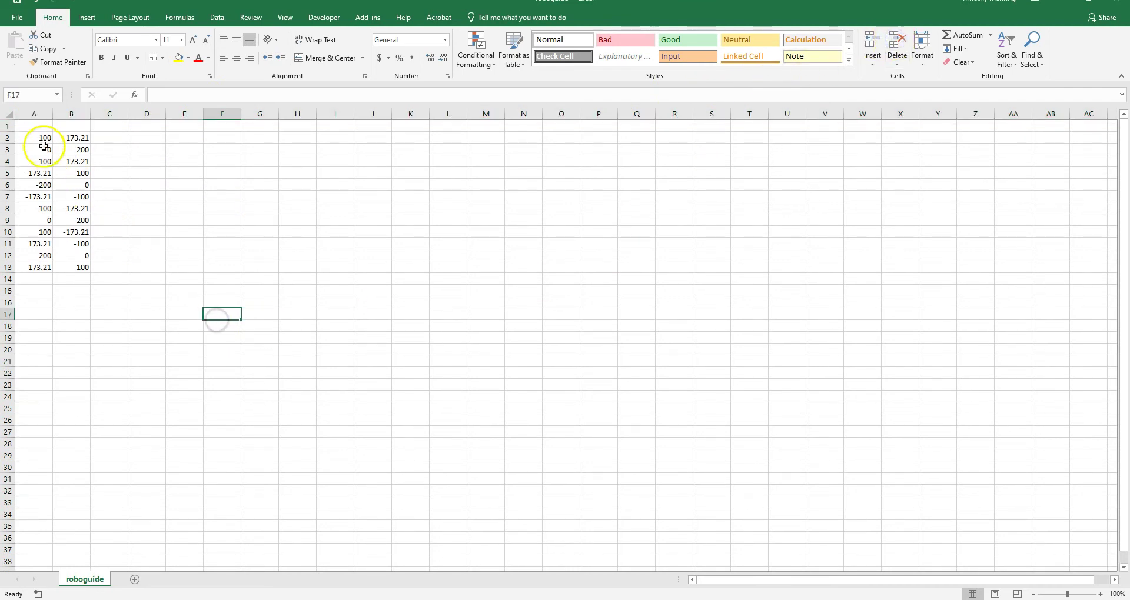
Step: Enter the headings x in A1 and y in B1 above the coordinate columns
click(37, 124)
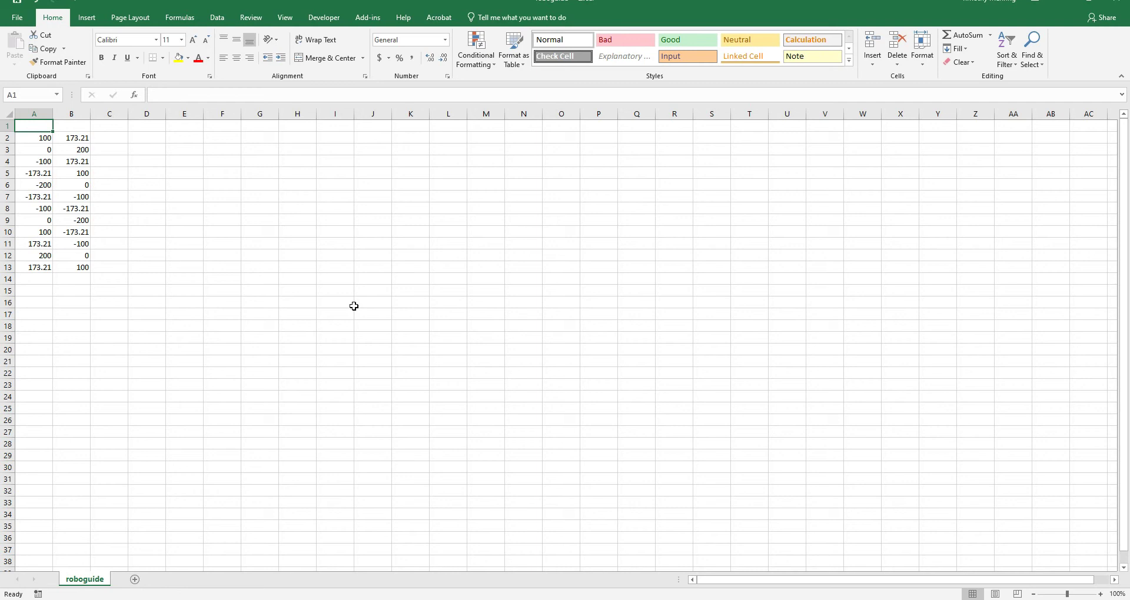
text(xy)
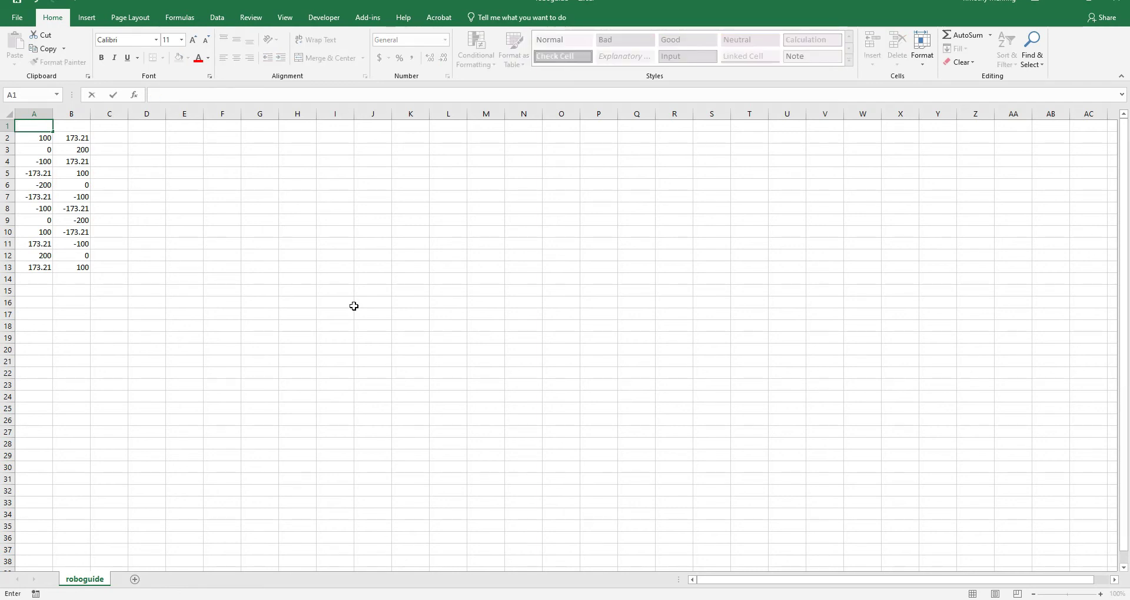
key(Tab)
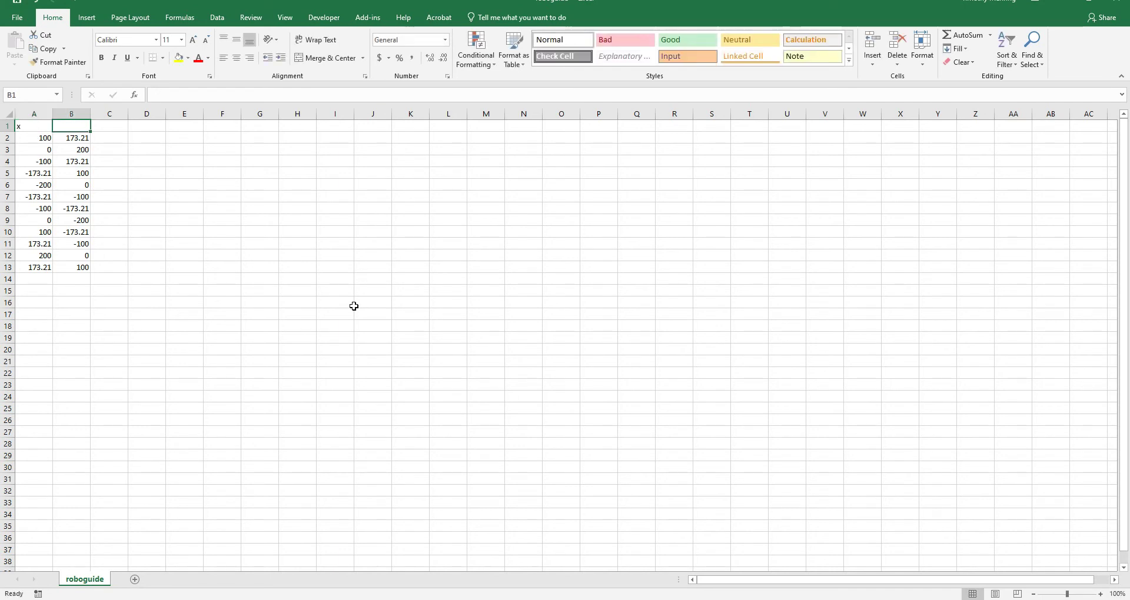
text(y)
key(Tab)
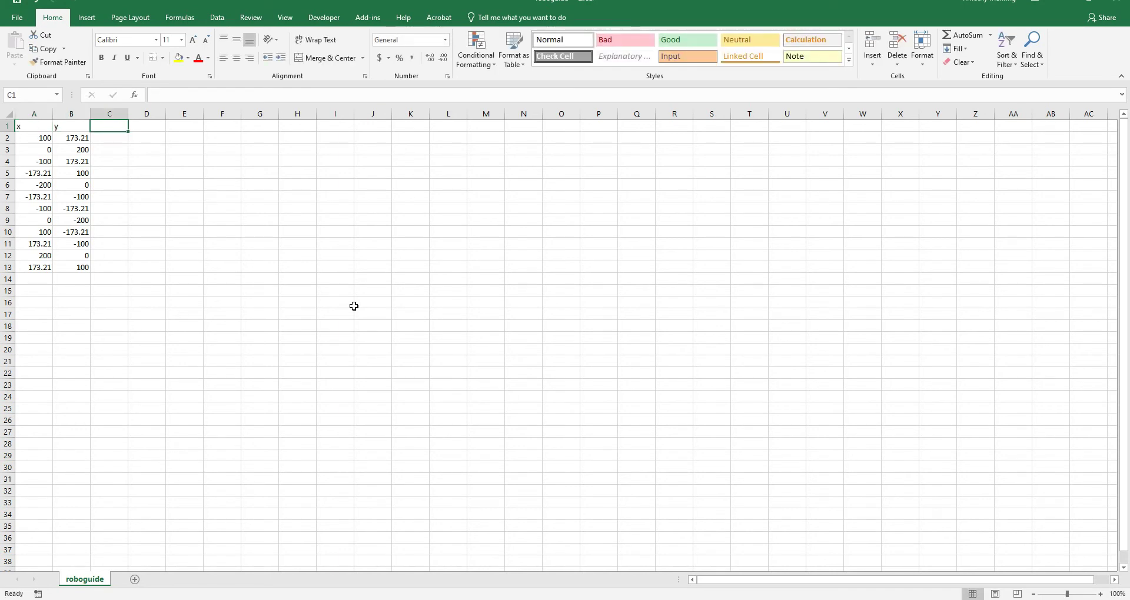
Step: Enter the headings z, w, p and r in cells C1 to F1
text(z)
key(Tab)
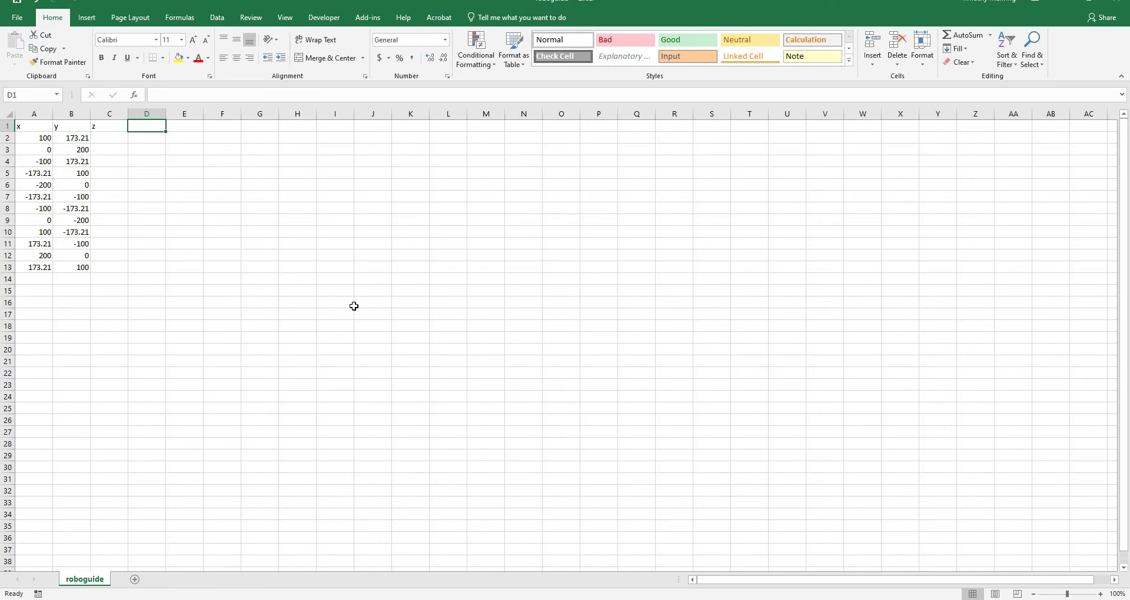
text(w)
key(Tab)
text(p)
key(Tab)
text(r)
Step: Centre the contents of cells A1 to F13 horizontally
click(227, 225)
drag(43, 123, 232, 270)
click(236, 58)
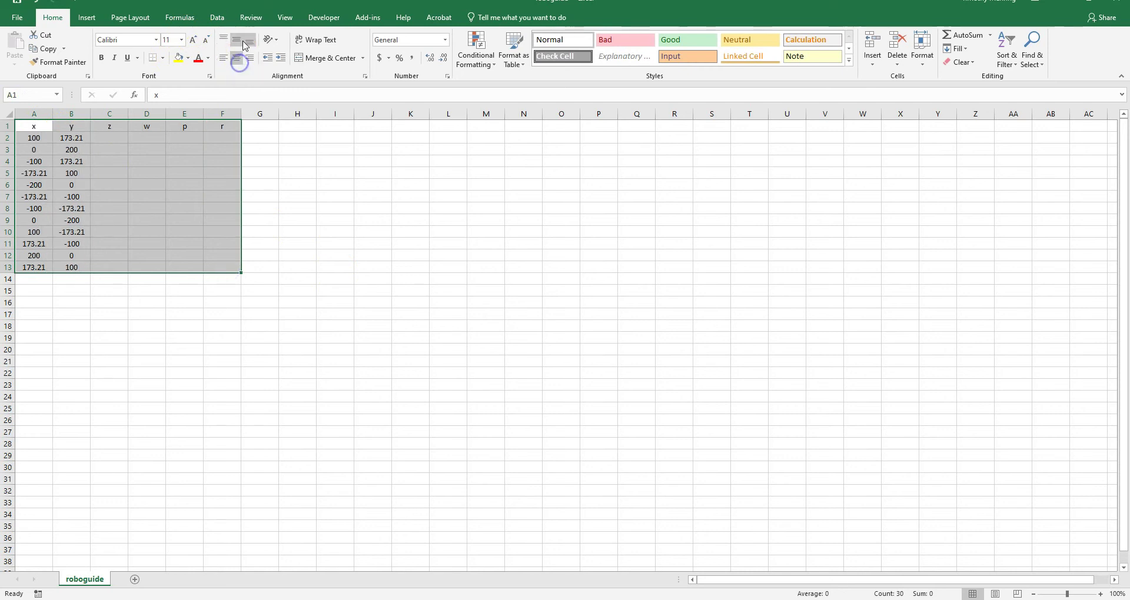
click(305, 189)
click(34, 126)
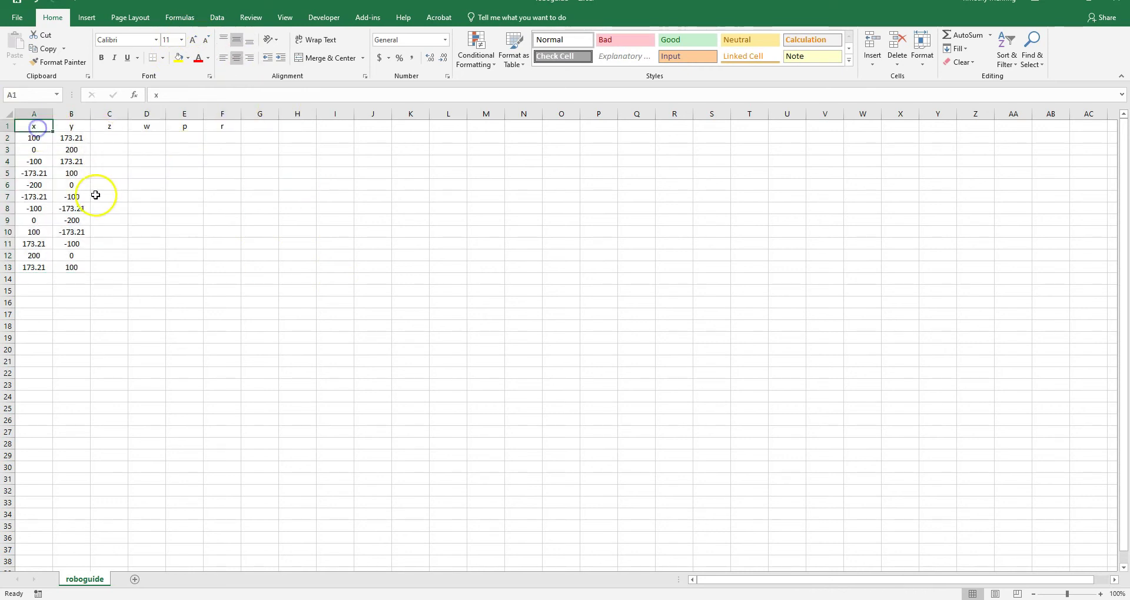
click(71, 126)
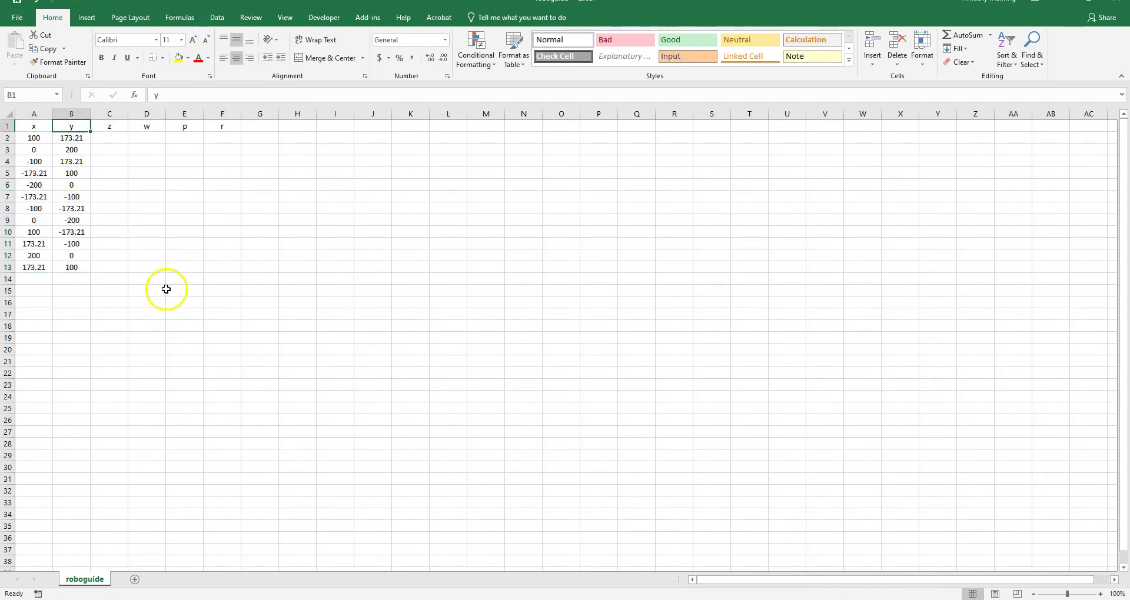
click(115, 128)
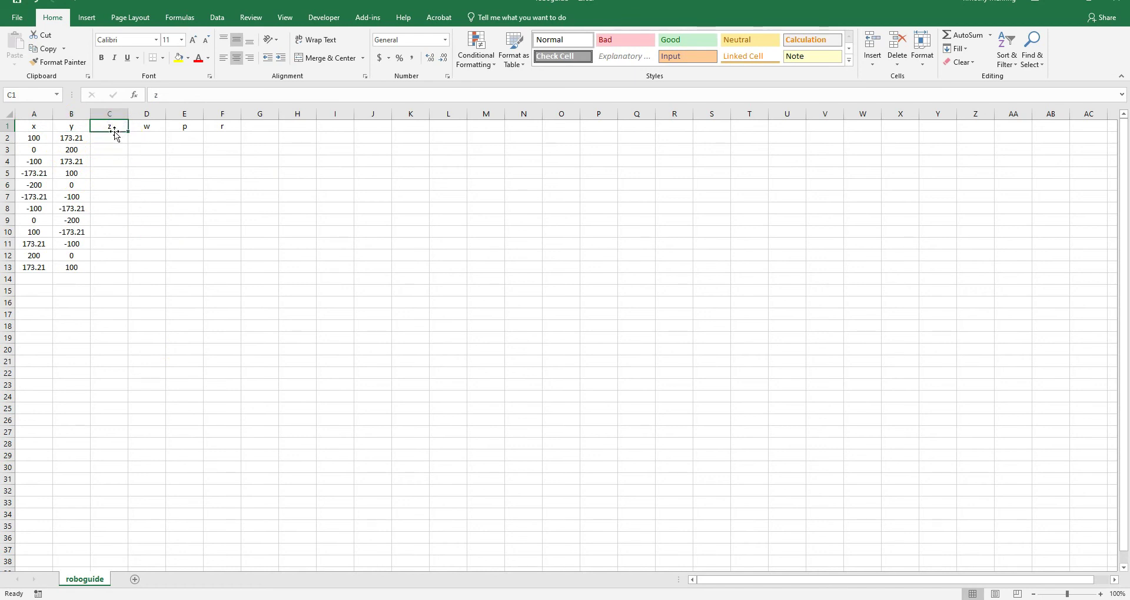
drag(141, 126, 237, 127)
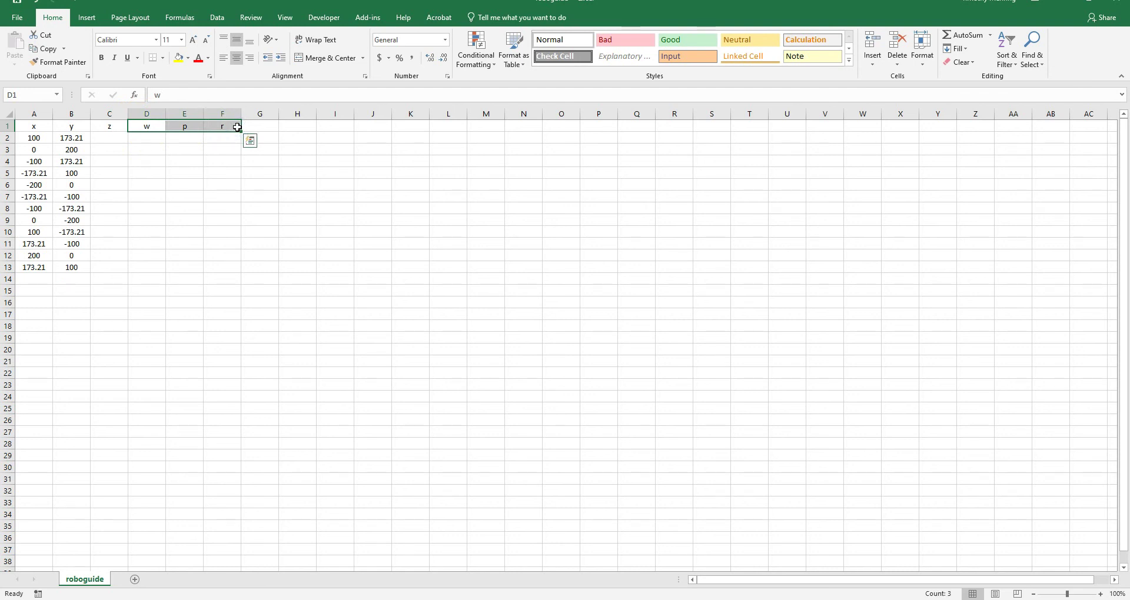
drag(51, 137, 85, 269)
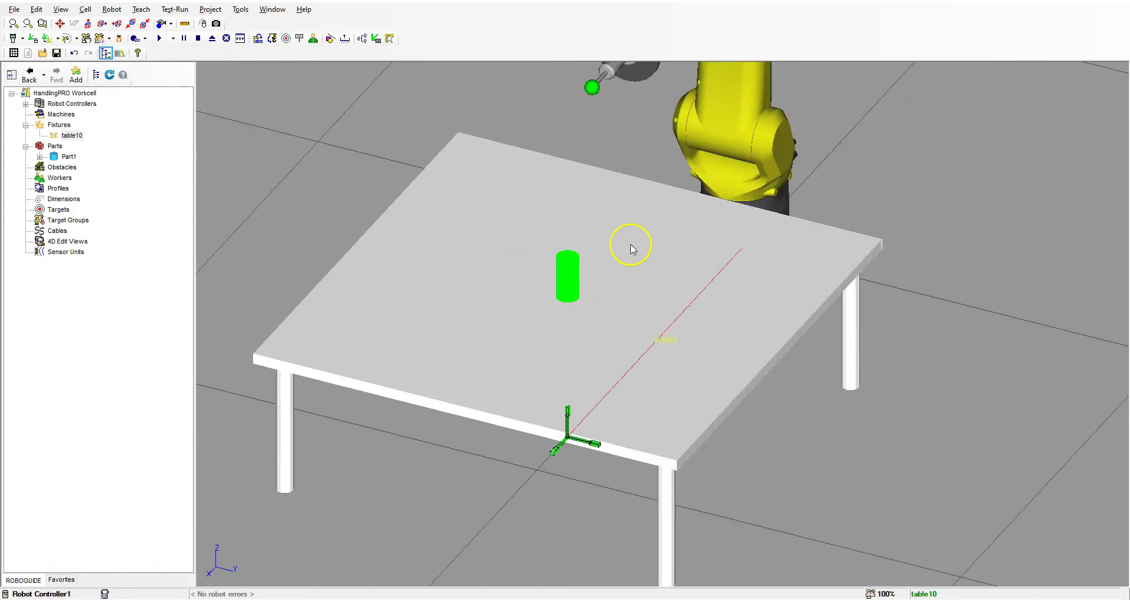
Step: Switch to ROBOGUIDE and check Part1's Z, W, P and R offsets on table10, closing its properties without applying changes
scroll(632, 250, up, 2)
double_click(495, 361)
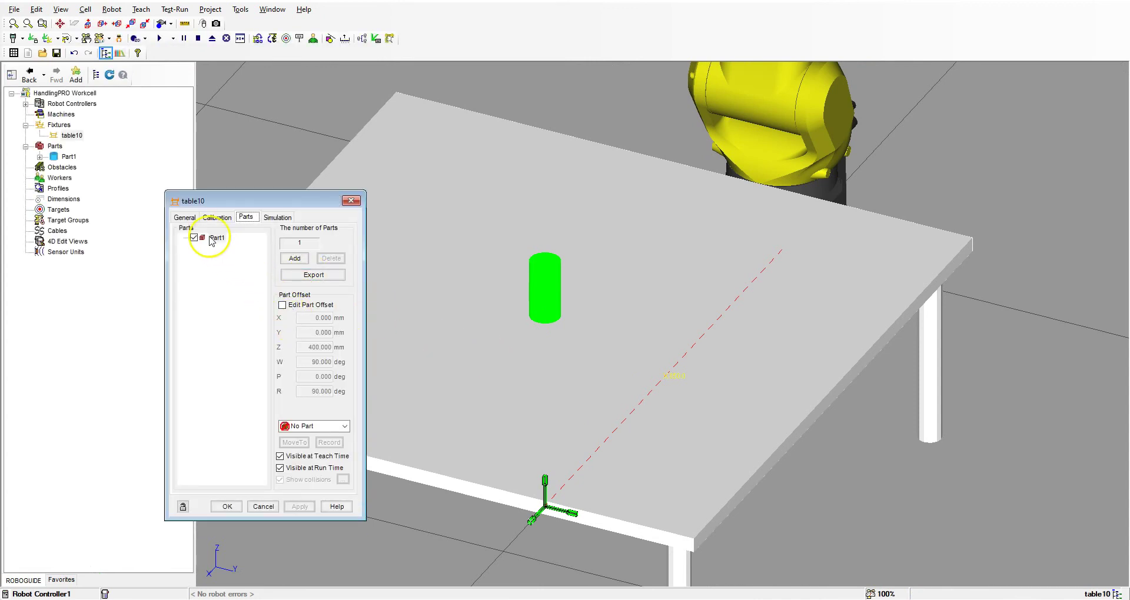
click(282, 305)
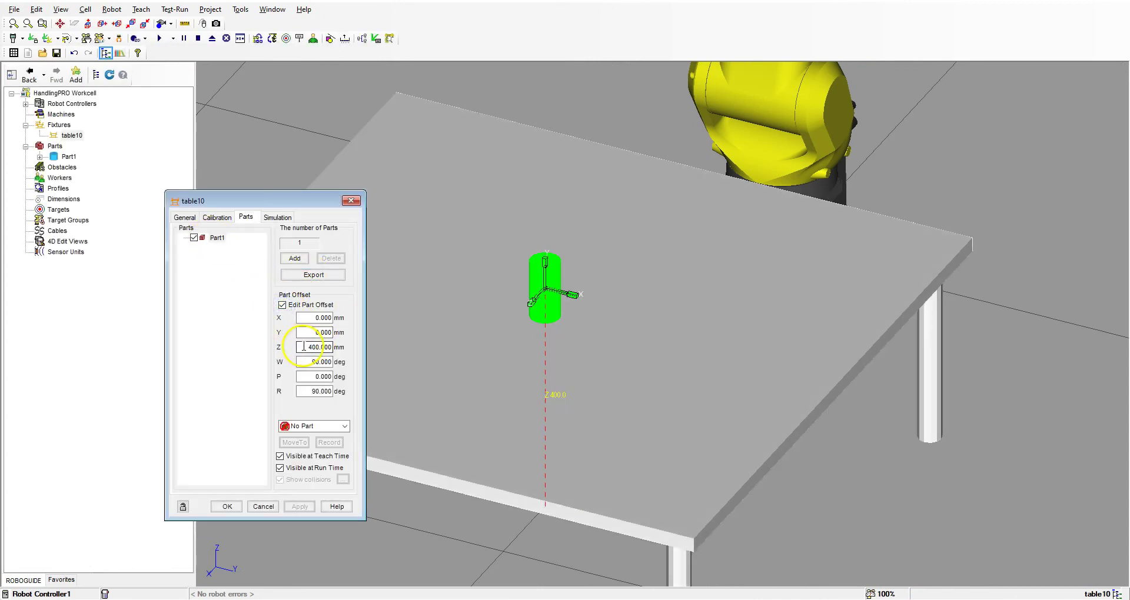
double_click(304, 347)
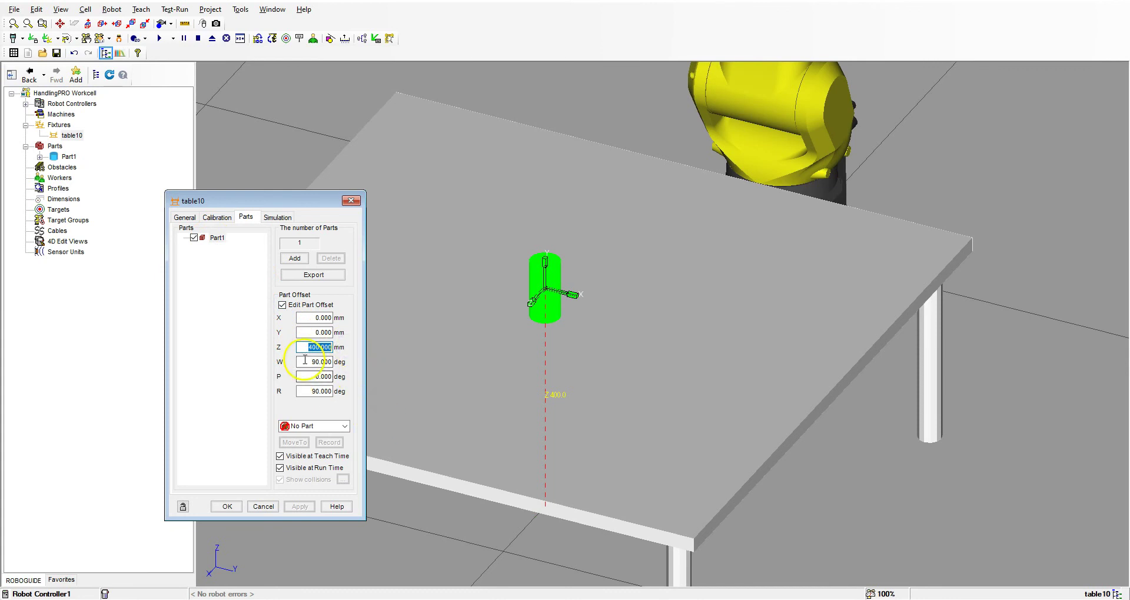
double_click(331, 391)
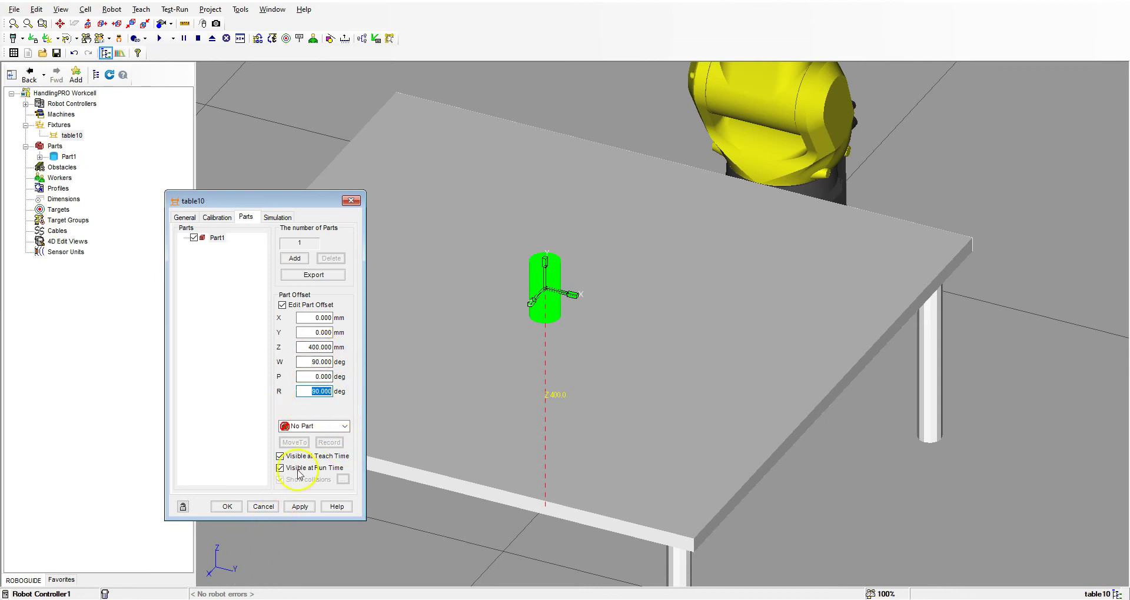
click(351, 200)
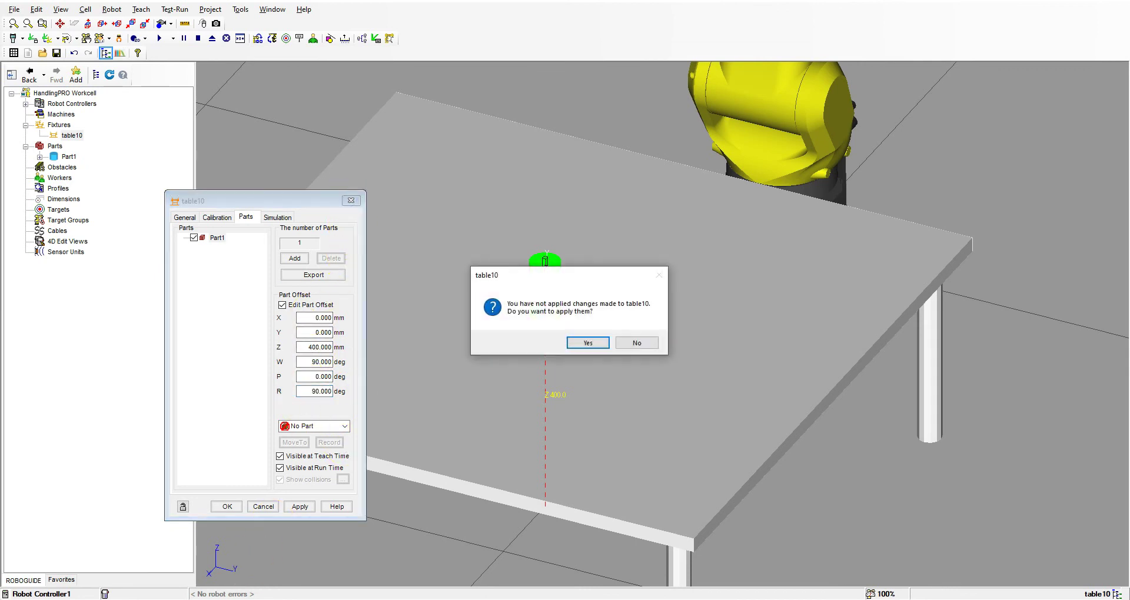
click(633, 343)
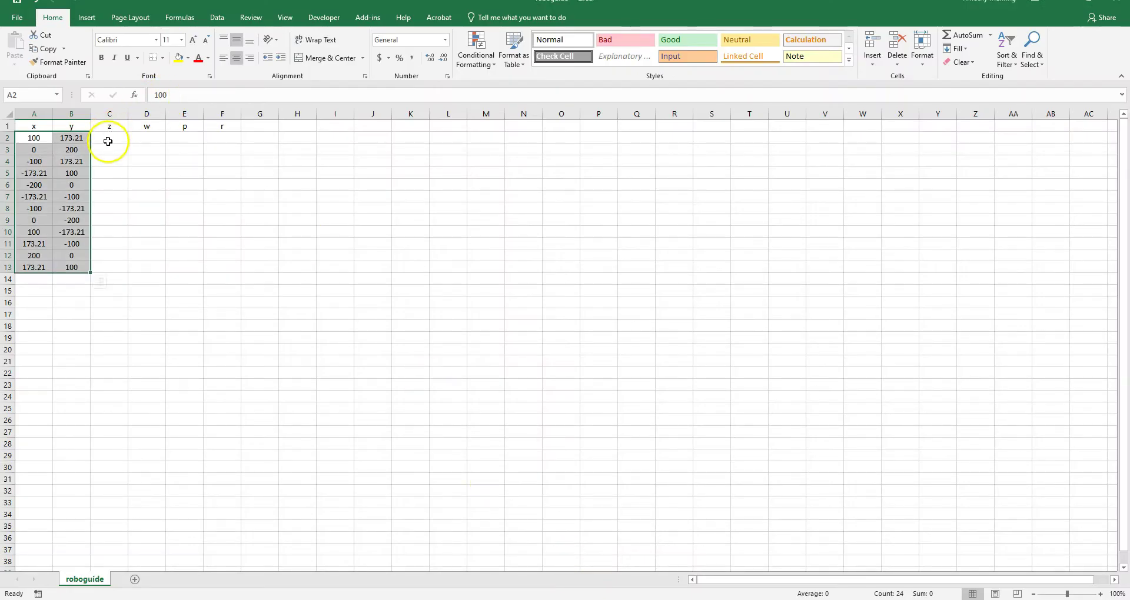
Step: Back in the Excel sheet, enter 400 in C2 and fill it down the z column to C13
click(109, 142)
text(400)
key(Return)
click(125, 139)
drag(127, 143, 127, 272)
click(107, 314)
Step: Fill the w column with 90 in D2 to D13 and the p column with 0 in E2 to E13
click(146, 136)
text(90)
drag(166, 143, 159, 269)
click(199, 143)
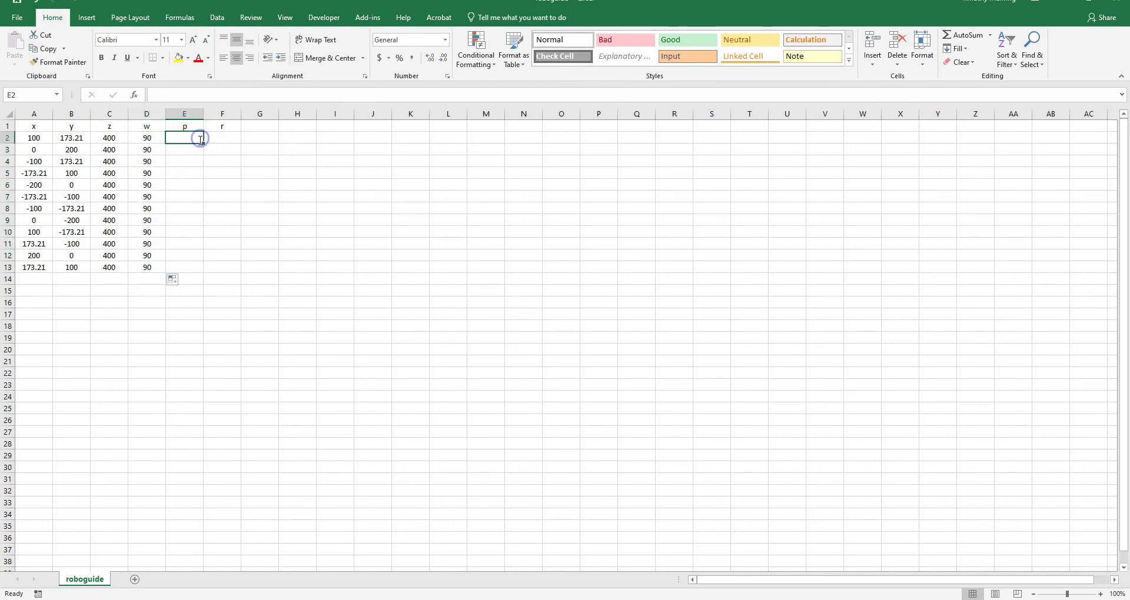
text(0)
drag(203, 144, 201, 271)
Step: Enter 90 in F2 and fill it down the r column to F13
click(222, 139)
text(90)
drag(244, 143, 246, 270)
click(180, 361)
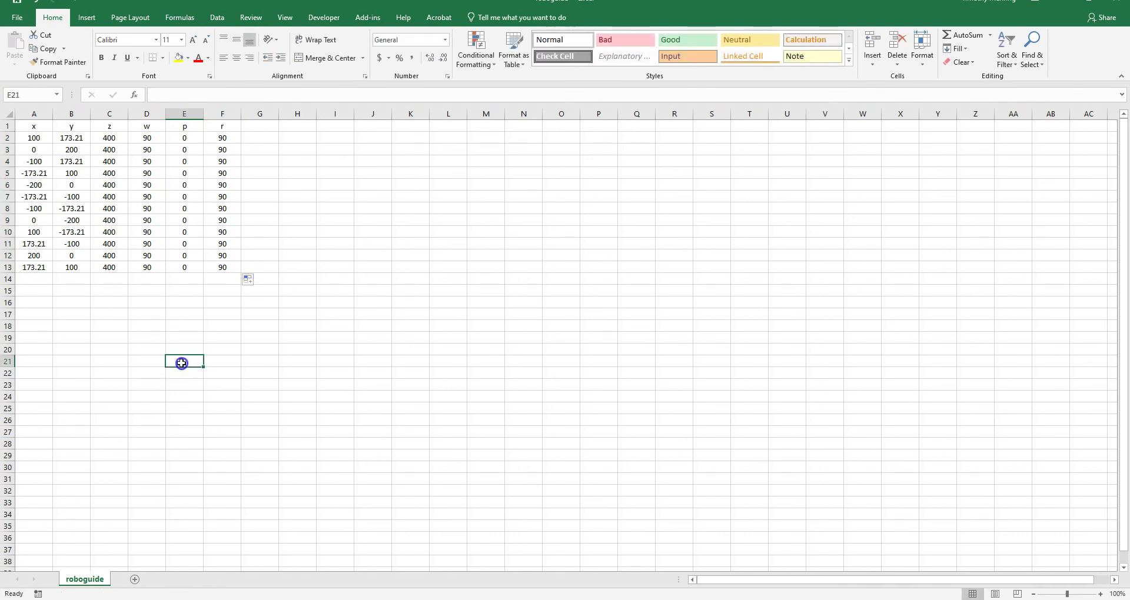
click(38, 125)
click(70, 127)
click(117, 128)
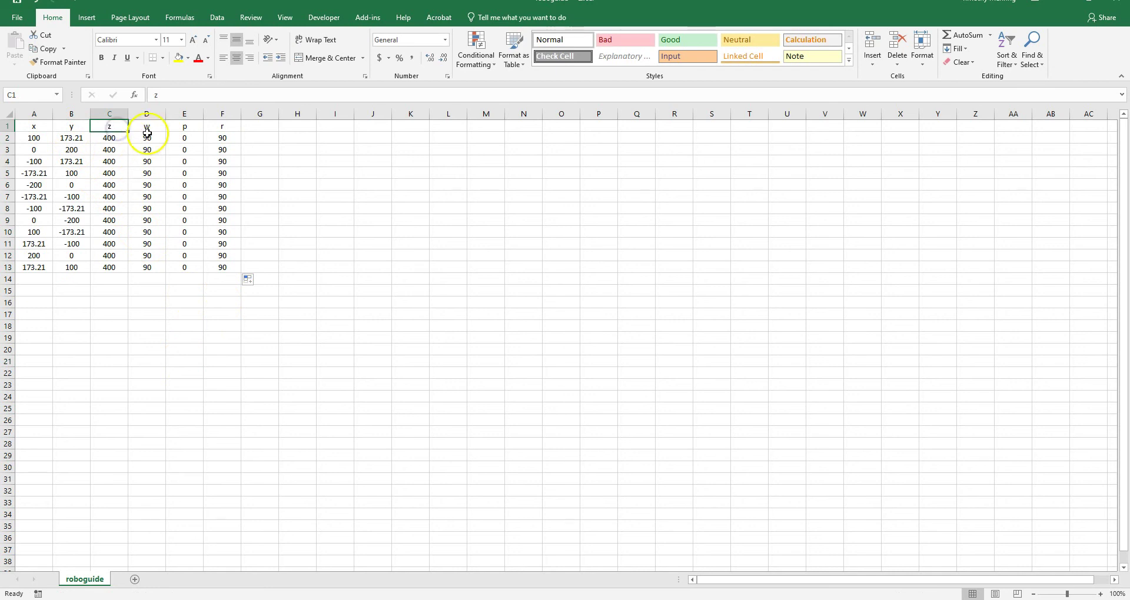
click(148, 128)
click(184, 127)
click(222, 127)
click(300, 183)
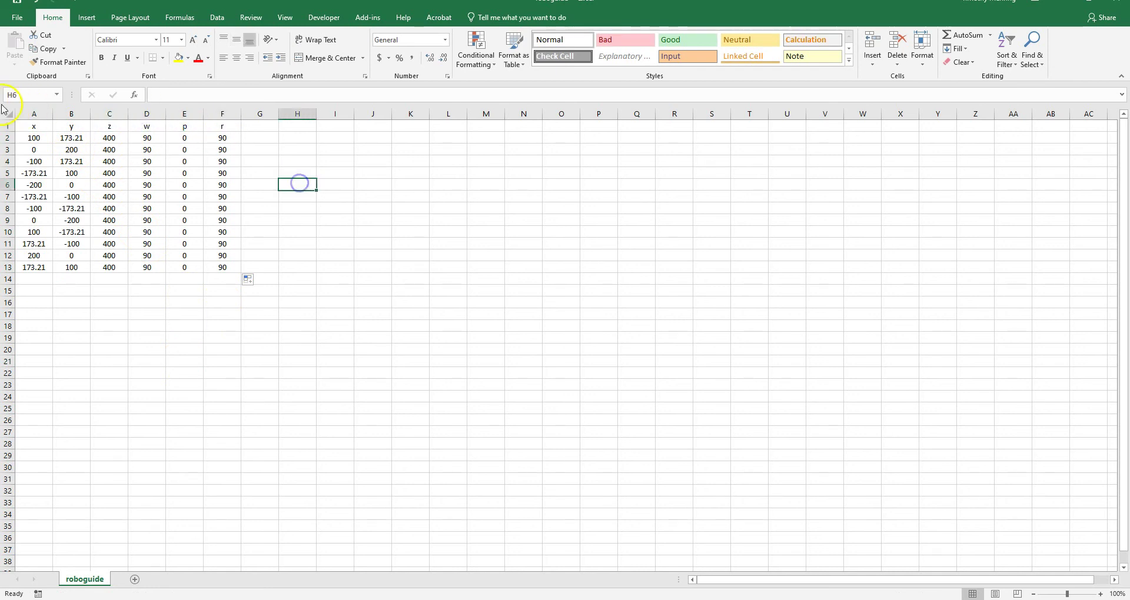
Step: Delete the heading row above the coordinates, then save and close the roboguide file
click(7, 126)
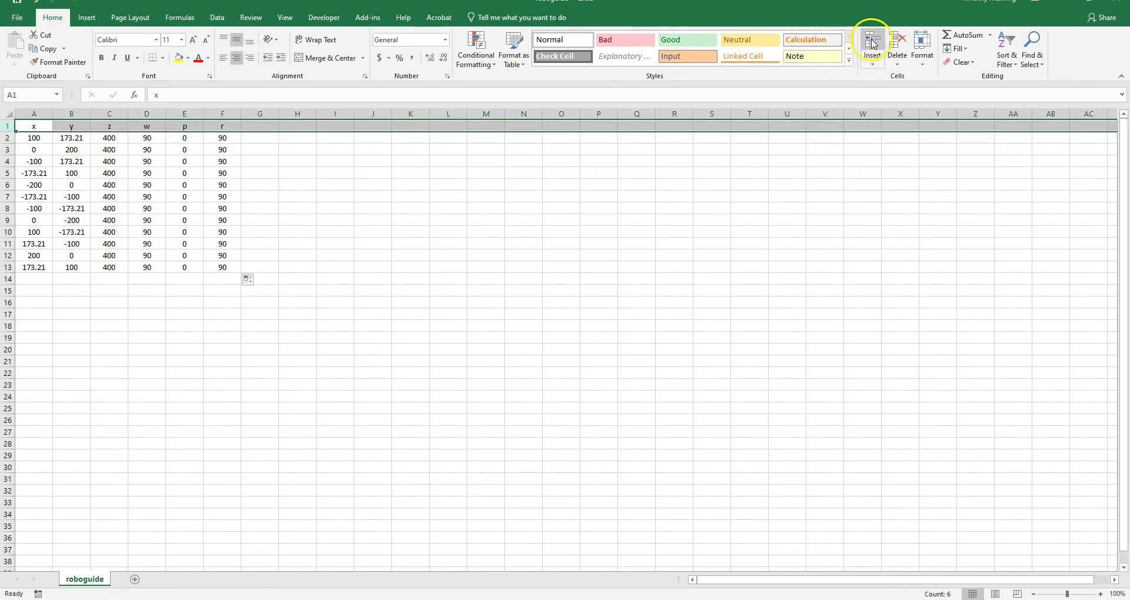
click(897, 43)
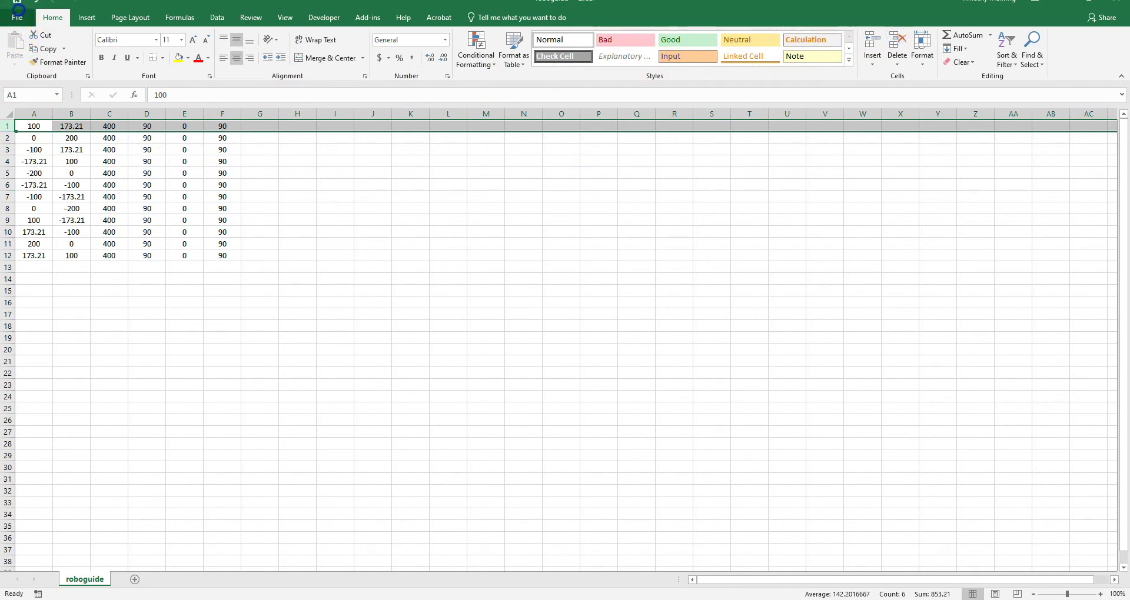
click(18, 9)
click(45, 93)
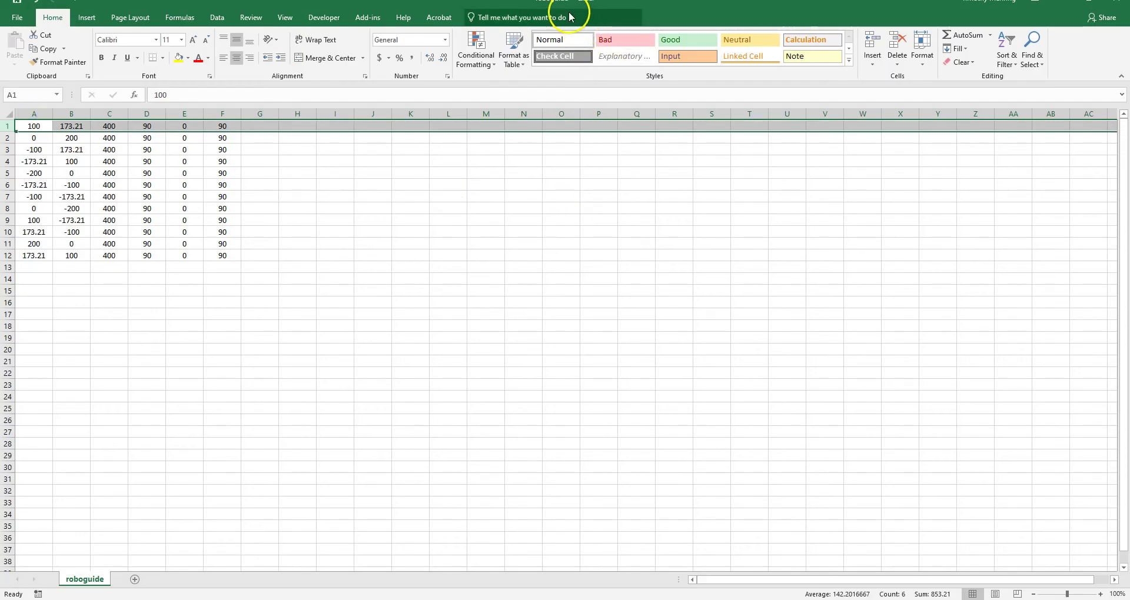
click(1117, 2)
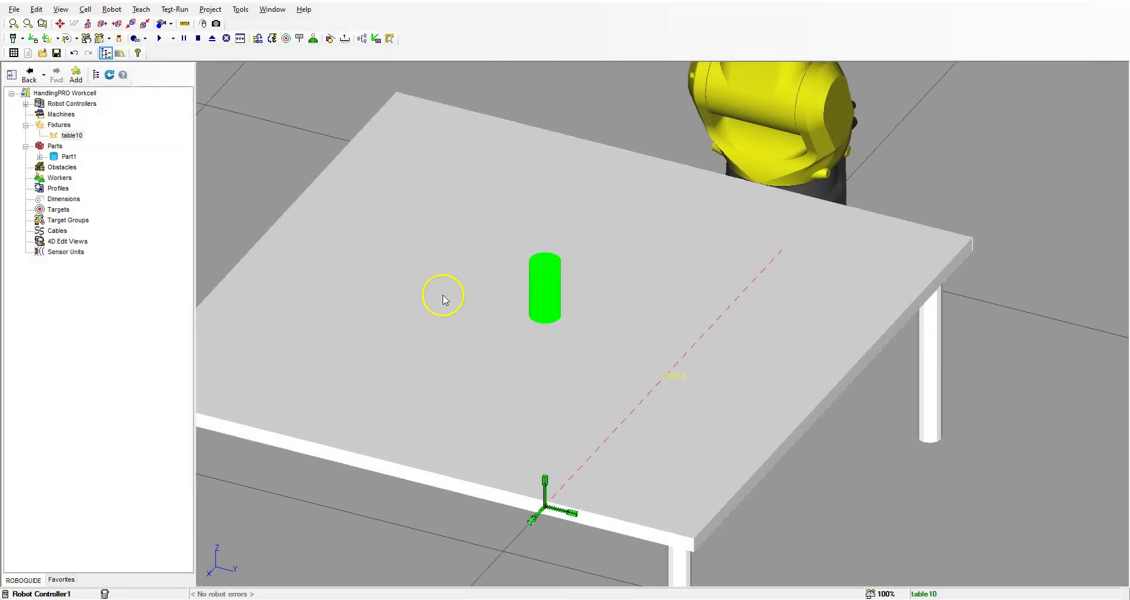
Step: In ROBOGUIDE, start adding Part1 copies to table10 using the Import Parts Offset Data placement method
double_click(617, 323)
click(204, 242)
click(287, 263)
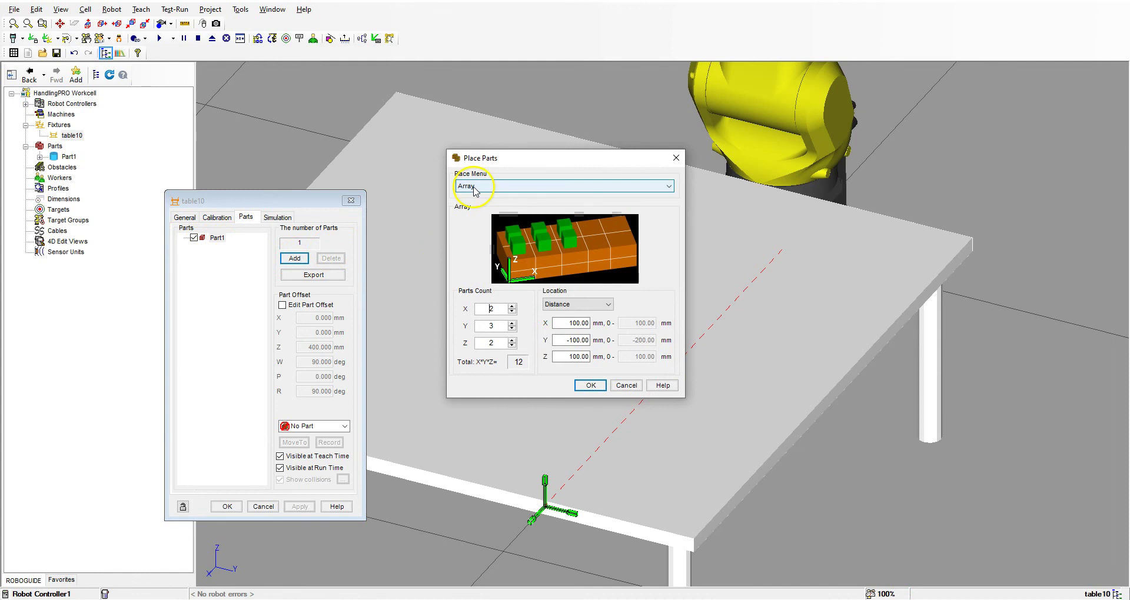
click(474, 188)
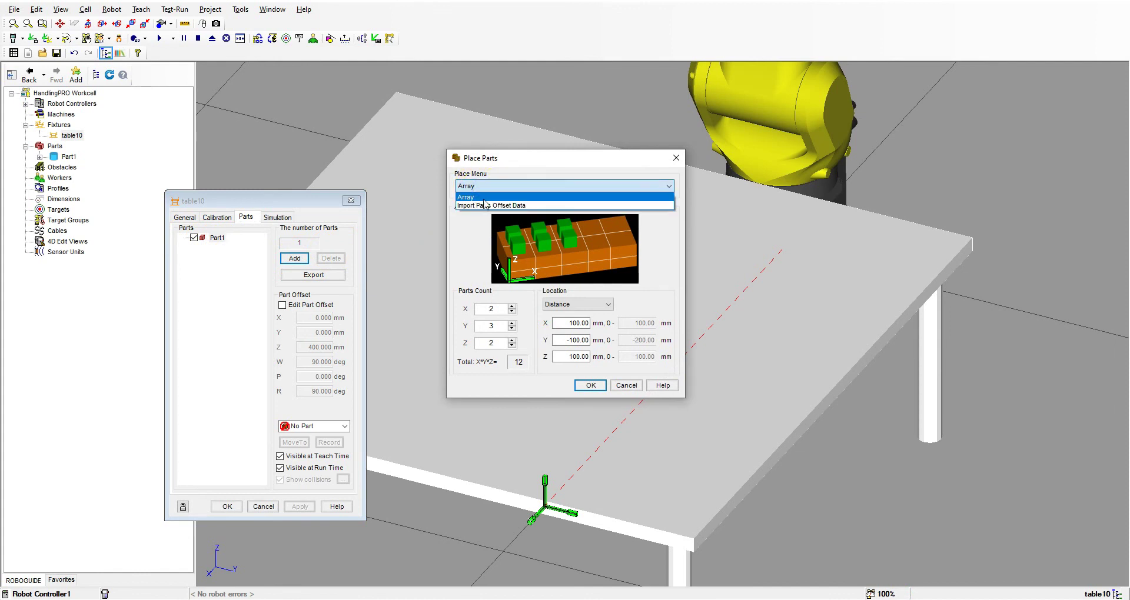
click(484, 209)
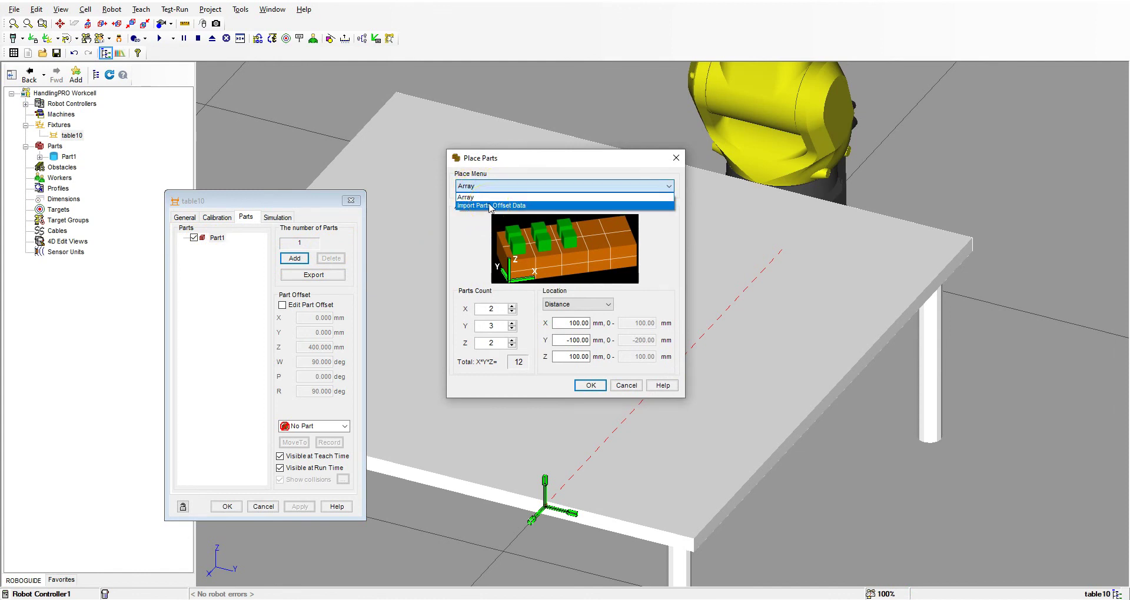
click(490, 206)
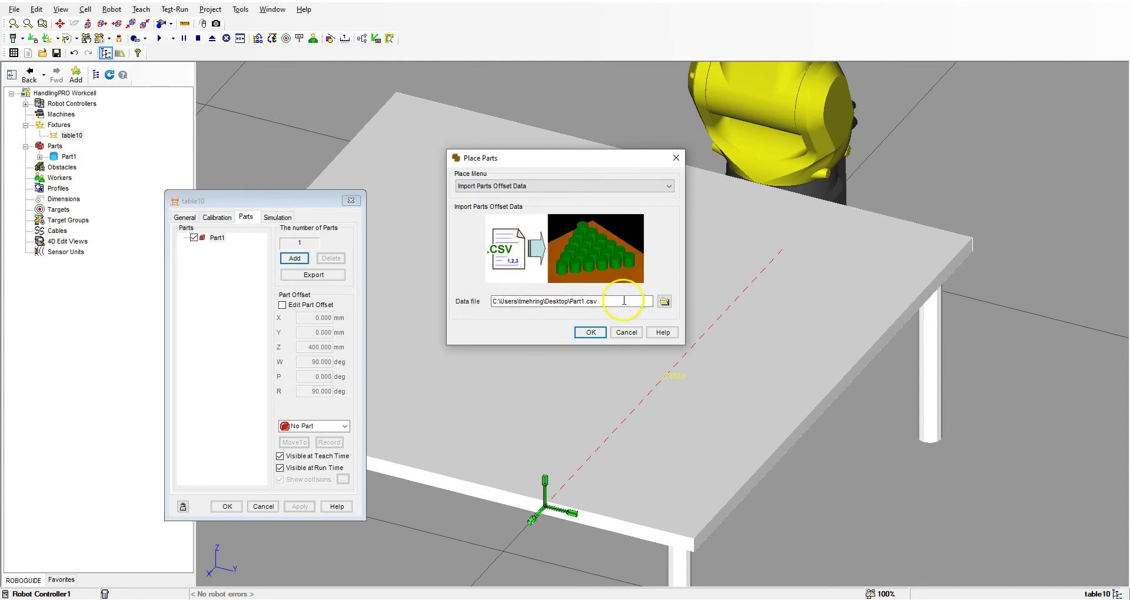
Step: Choose roboguide.csv as the offset data file and place the parts on the table
click(665, 301)
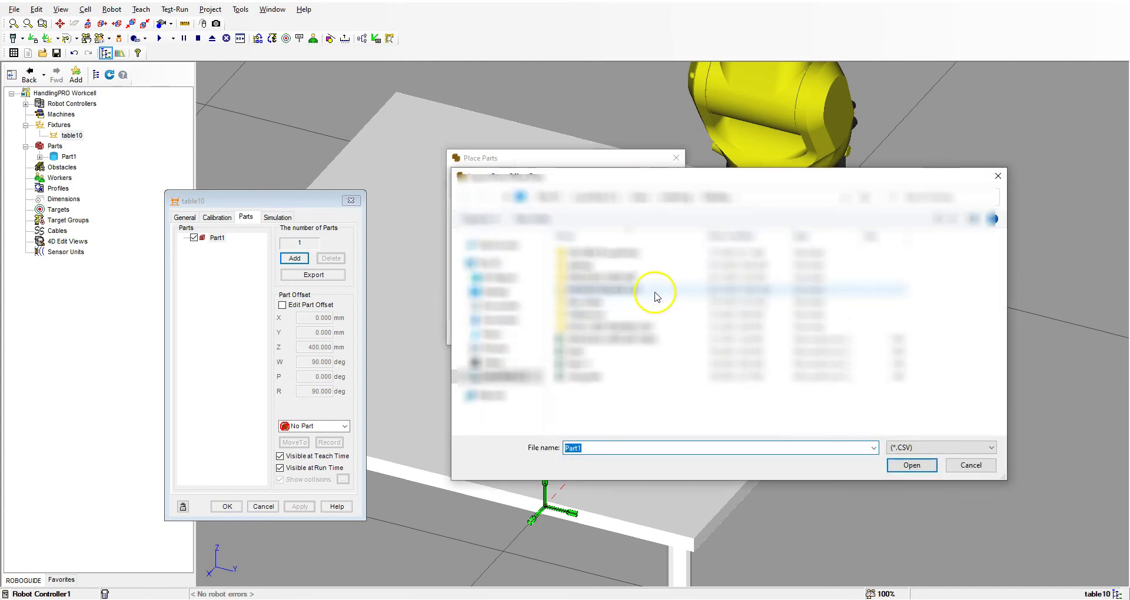
click(591, 376)
click(924, 464)
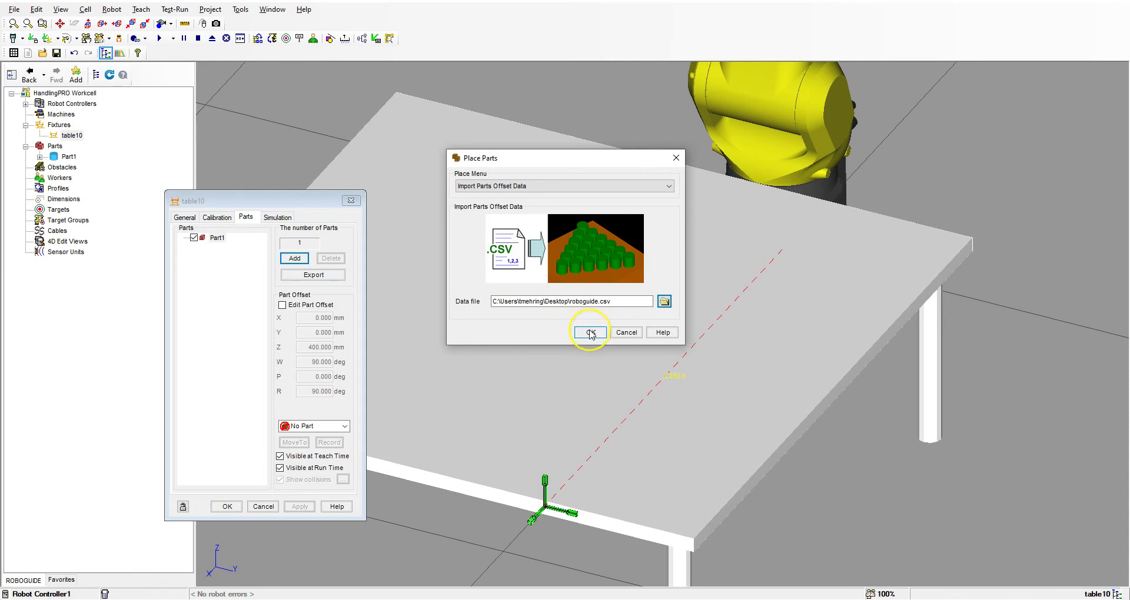
click(590, 332)
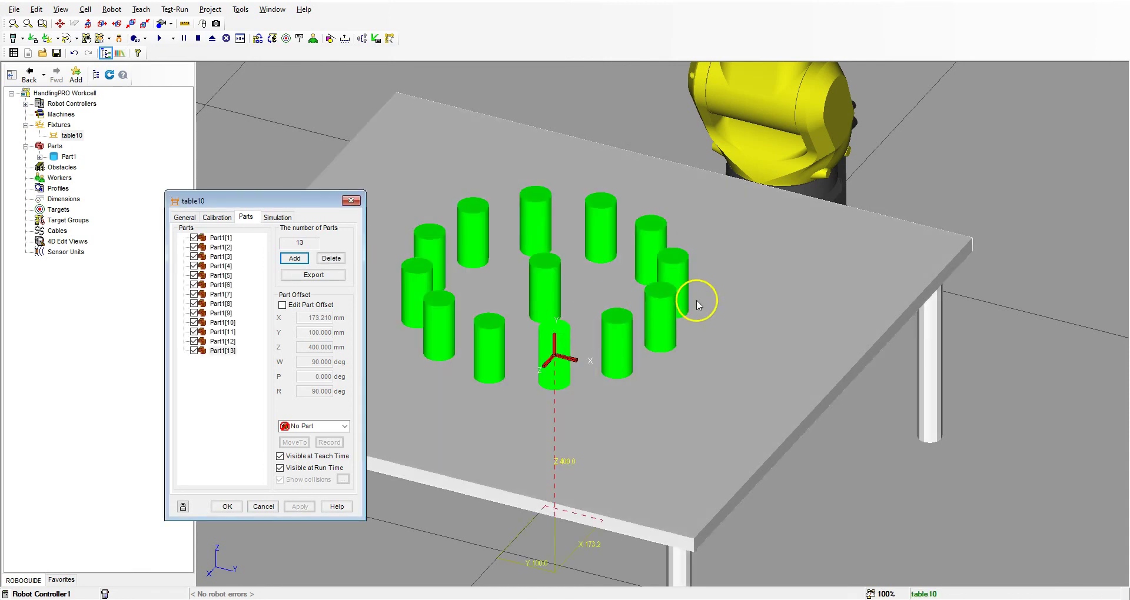
Step: Remove the original centre part, Part1[1], from table10 and apply the change
right_drag(708, 299, 734, 323)
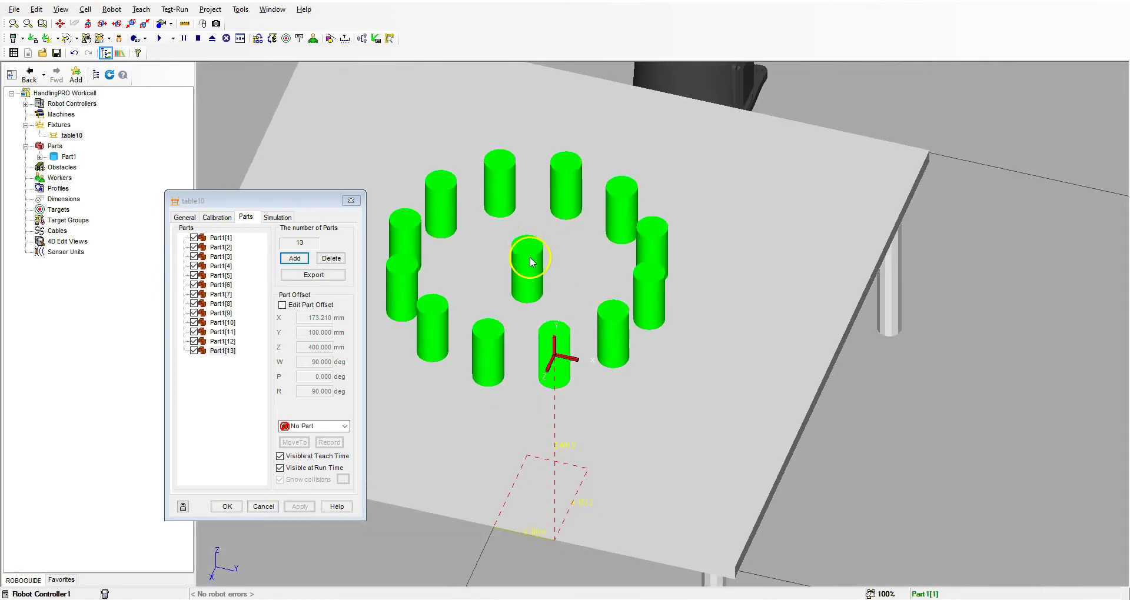
click(194, 238)
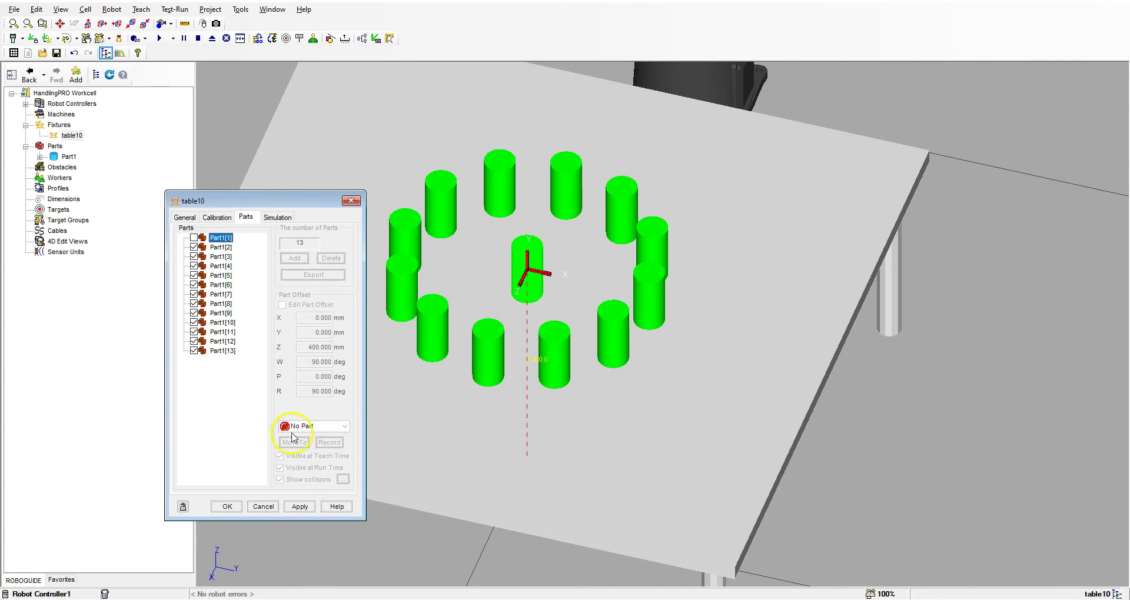
click(301, 507)
right_drag(608, 457, 551, 431)
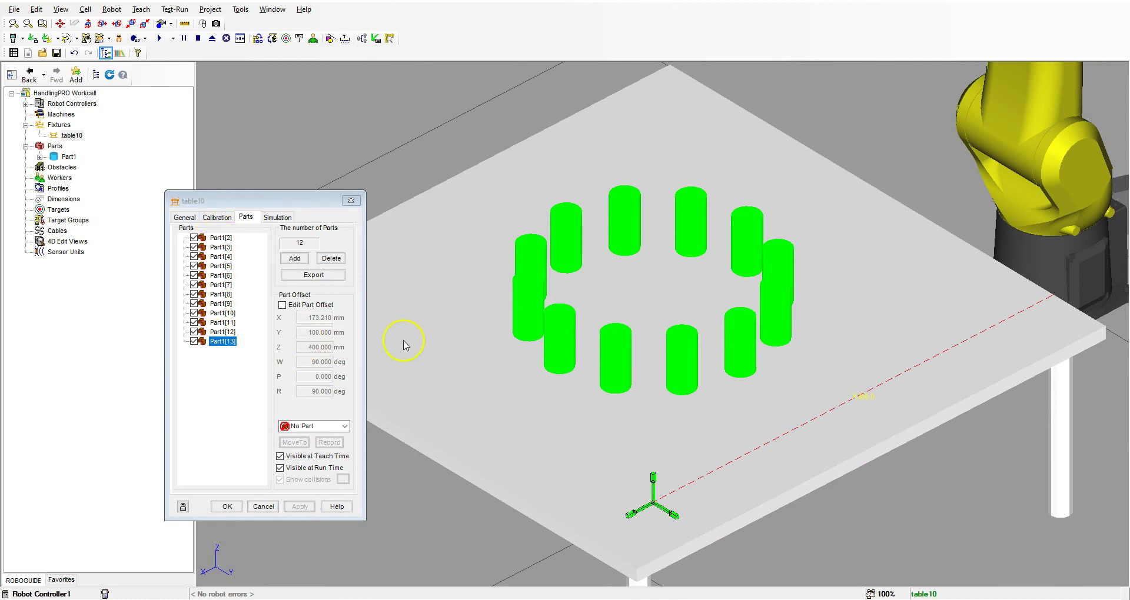
right_drag(665, 344, 724, 320)
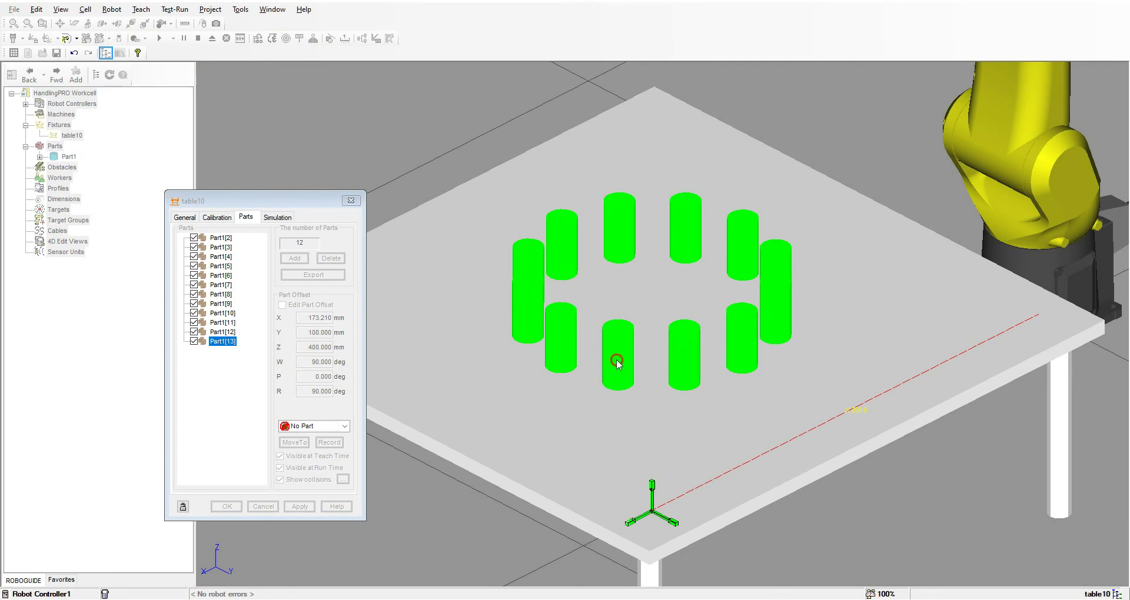